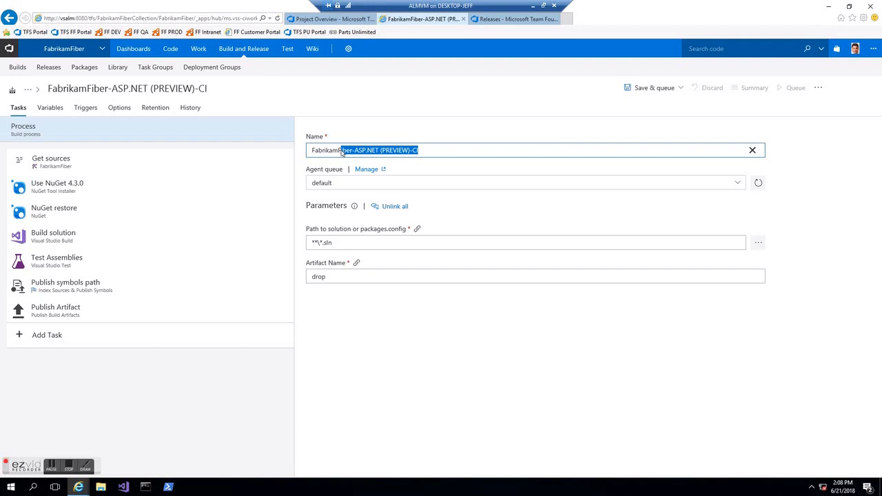
Rename the build definition as Fabrikam Development CI
{"action": "key", "text": "BackSpace"}
{"action": "type", "text": "Deve"}
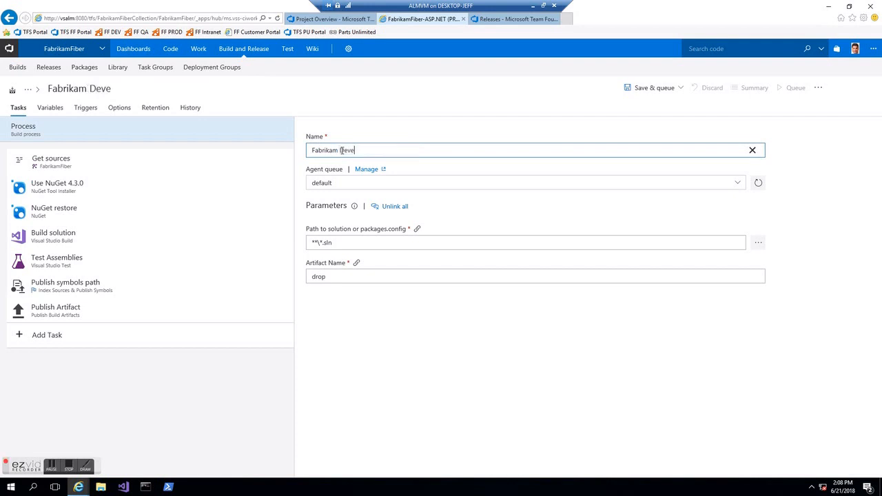
{"action": "type", "text": "lopment CI"}
{"action": "left_click", "coordinate": [449, 331]}
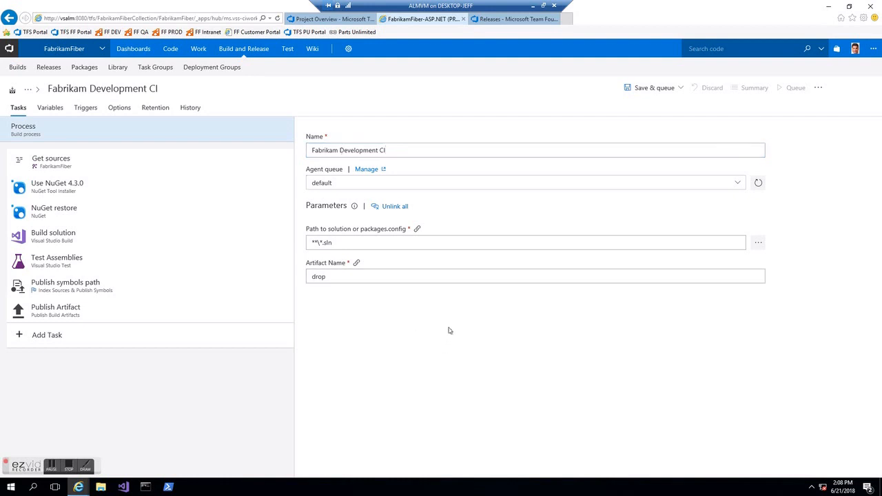
Set the solution path to $/FabrikamFiber/Dev/FabrikamFiber.CallCenter/FabrikamFiber.CallCenter.sln by choosing the solution file from the Dev branch
{"action": "left_click", "coordinate": [446, 246]}
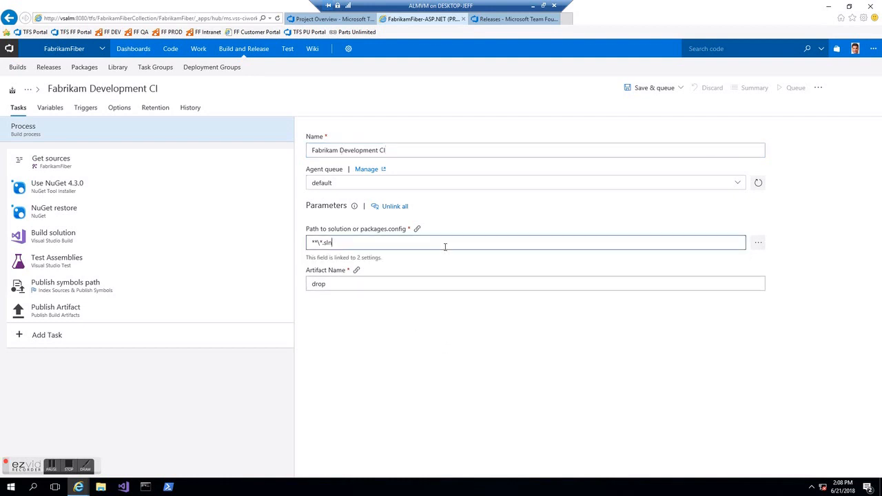
{"action": "left_click", "coordinate": [756, 245]}
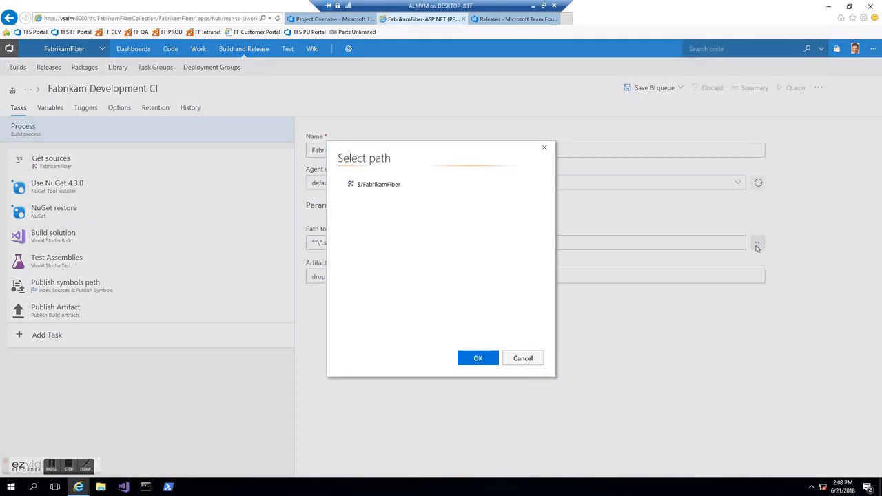
{"action": "left_click", "coordinate": [366, 212]}
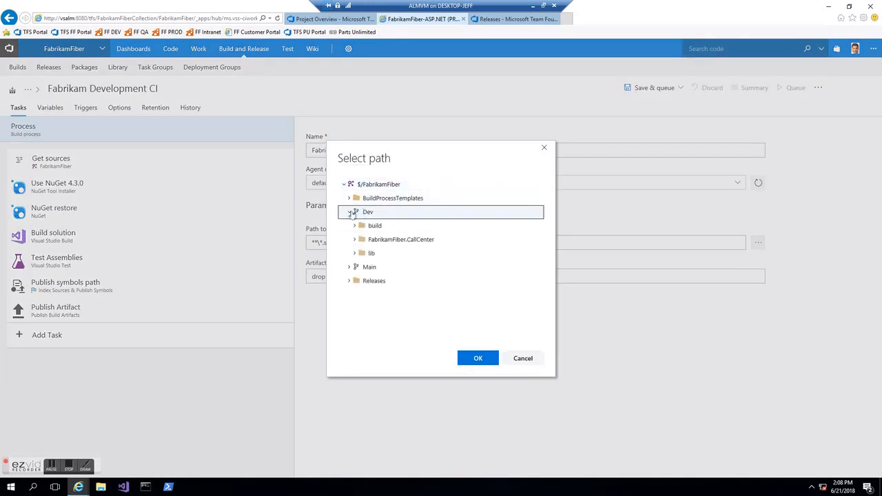
{"action": "double_click", "coordinate": [371, 242]}
{"action": "scroll", "coordinate": [390, 289], "scroll_direction": "down", "scroll_amount": 3}
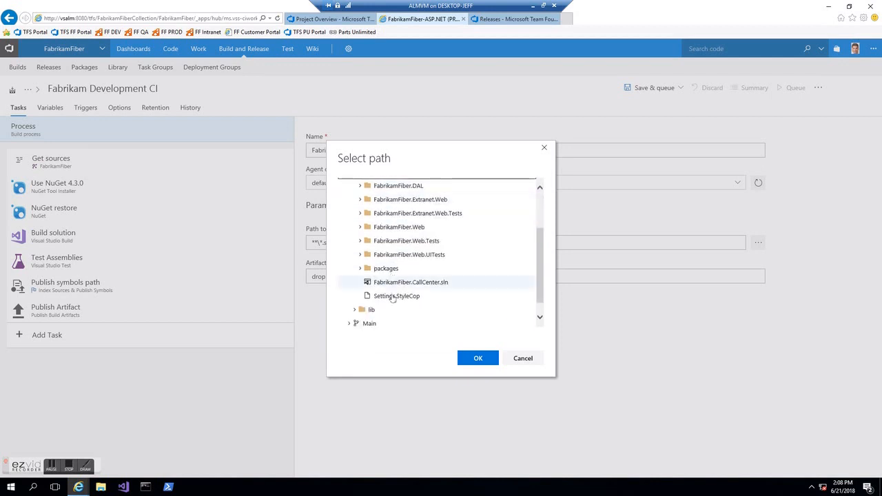
{"action": "left_click", "coordinate": [390, 282]}
{"action": "left_click", "coordinate": [479, 359]}
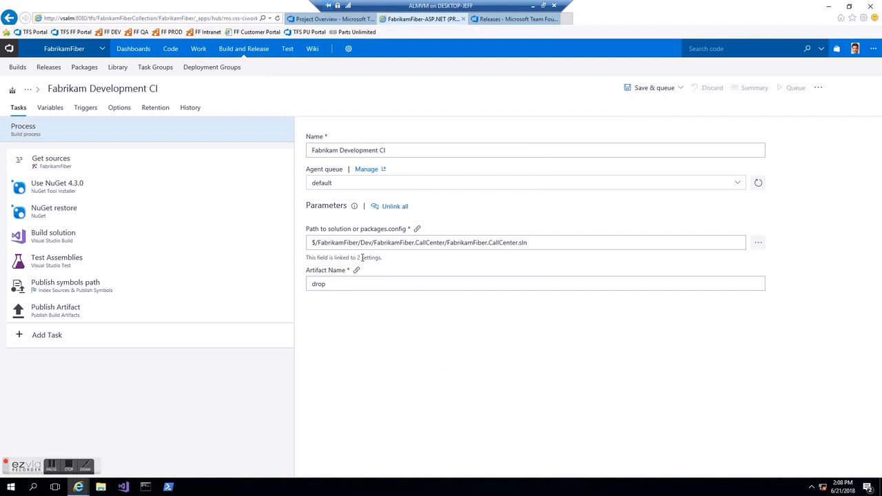
Remove the Test Assemblies and Publish symbols path tasks from the build process
{"action": "left_click", "coordinate": [100, 268]}
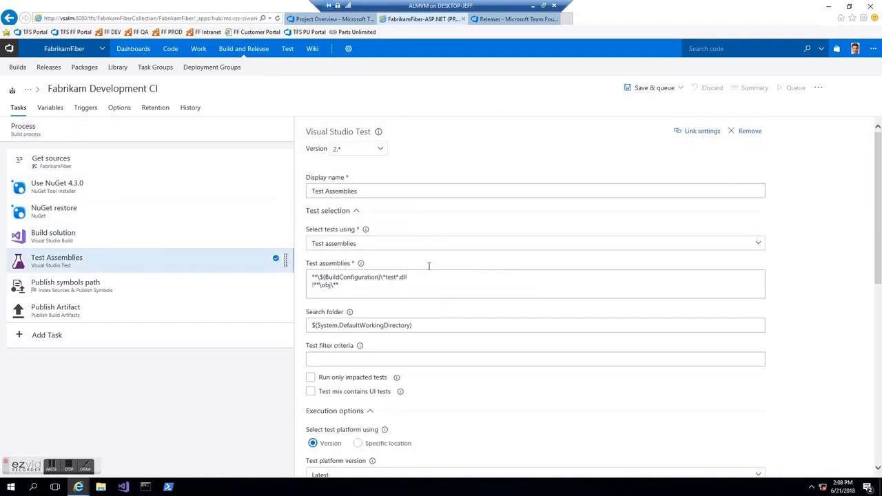
{"action": "scroll", "coordinate": [386, 290], "scroll_direction": "down", "scroll_amount": 1}
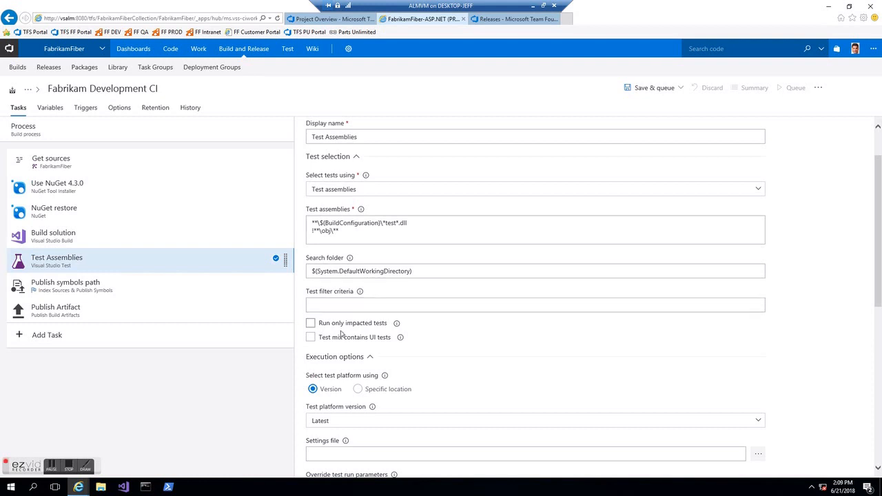
{"action": "scroll", "coordinate": [341, 332], "scroll_direction": "down", "scroll_amount": 4}
{"action": "scroll", "coordinate": [340, 334], "scroll_direction": "down", "scroll_amount": 3}
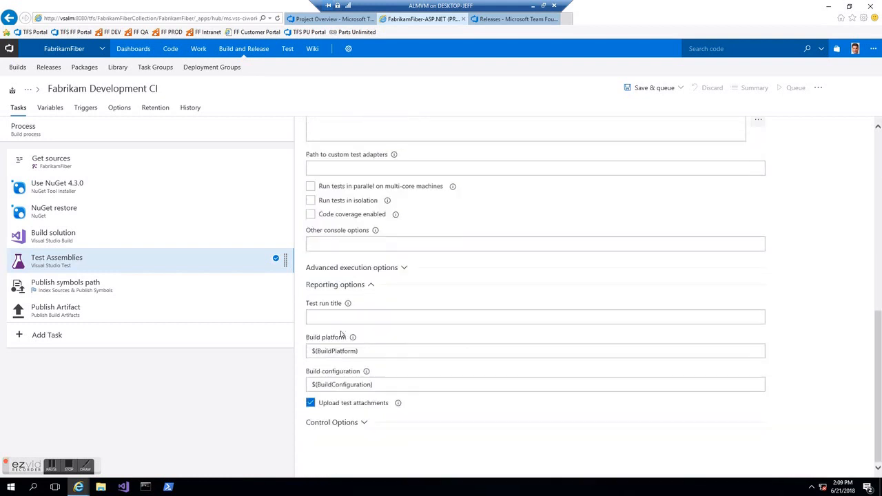
{"action": "left_click", "coordinate": [126, 294], "text": "ctrl"}
{"action": "right_click", "coordinate": [128, 295]}
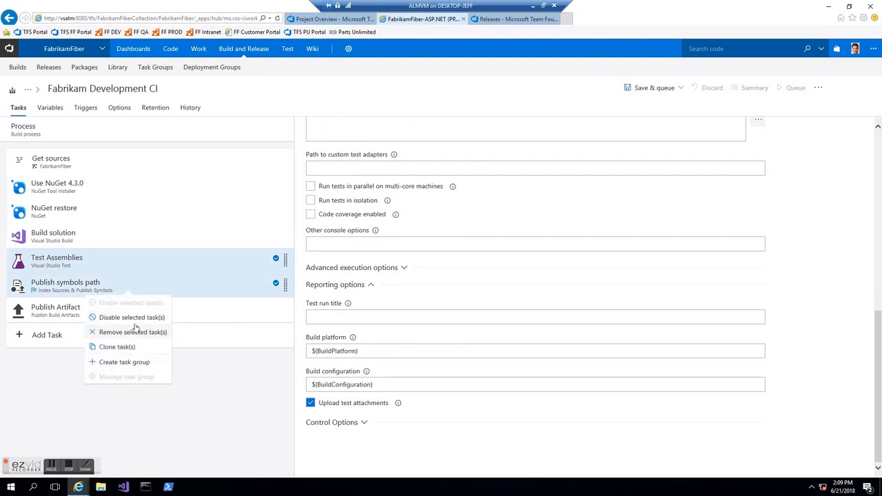
{"action": "left_click", "coordinate": [135, 334]}
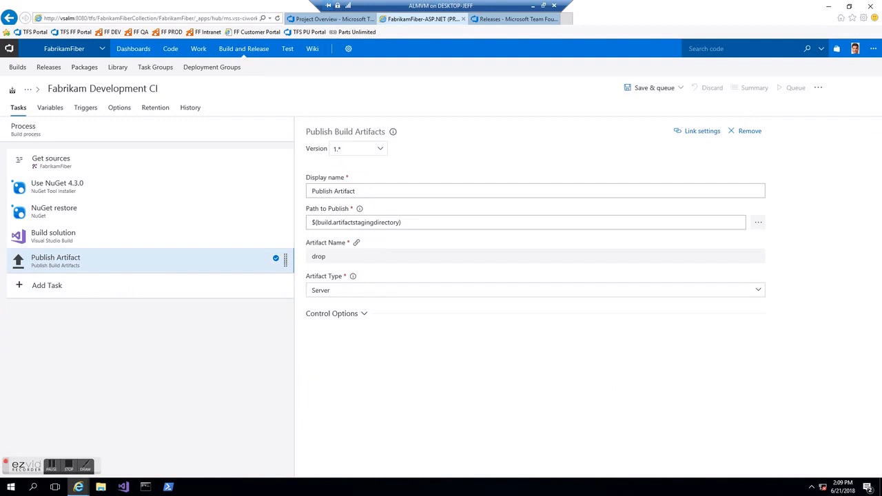
Set the server path of the Map workspace mapping in Get sources to $/FabrikamFiber/Dev
{"action": "left_click", "coordinate": [60, 167]}
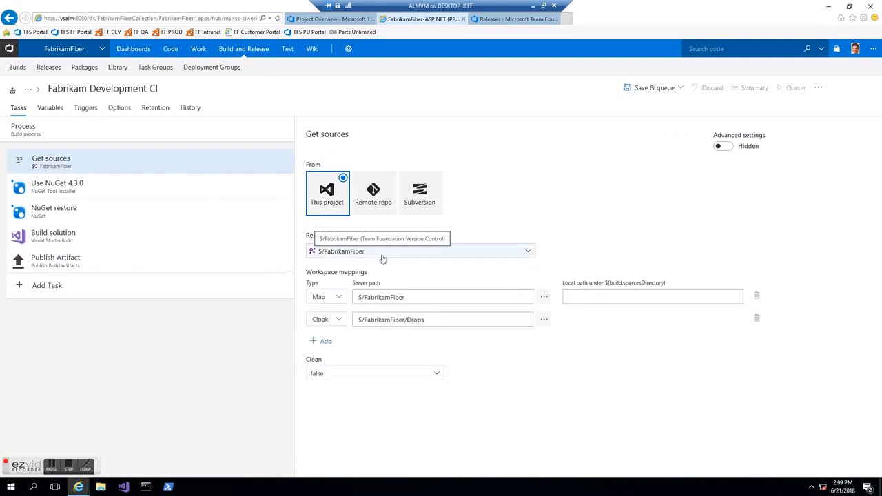
{"action": "left_click", "coordinate": [544, 297]}
{"action": "left_click", "coordinate": [368, 214]}
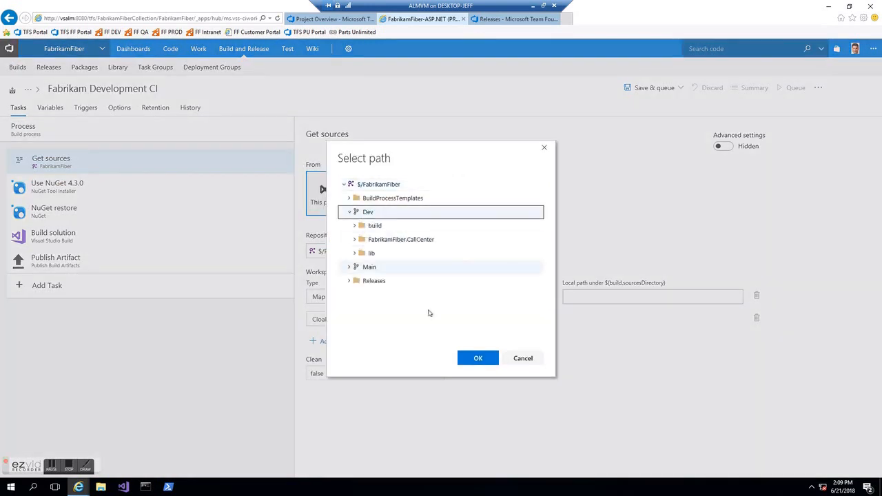
{"action": "left_click", "coordinate": [475, 358]}
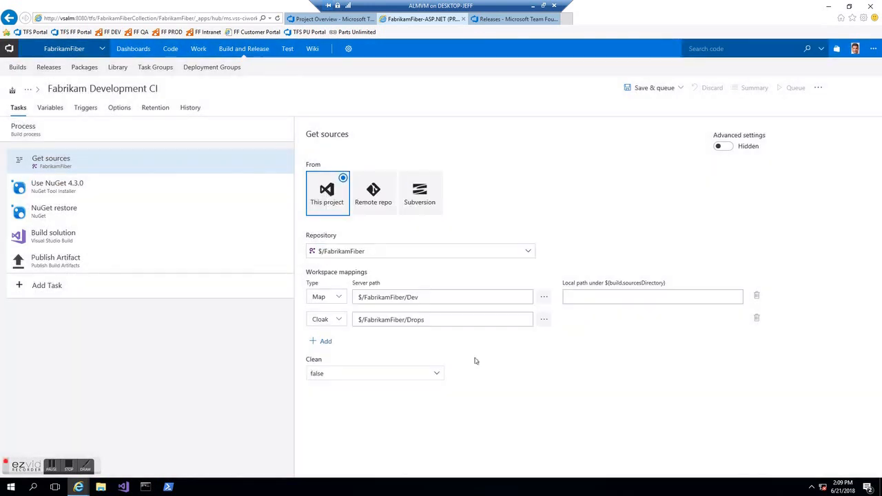
Set the cloaked server path to $/FabrikamFiber/Dev/Drops and the mapped folder's local path to Dev
{"action": "left_click", "coordinate": [407, 319]}
{"action": "type", "text": "Dev/"}
{"action": "left_click", "coordinate": [462, 359]}
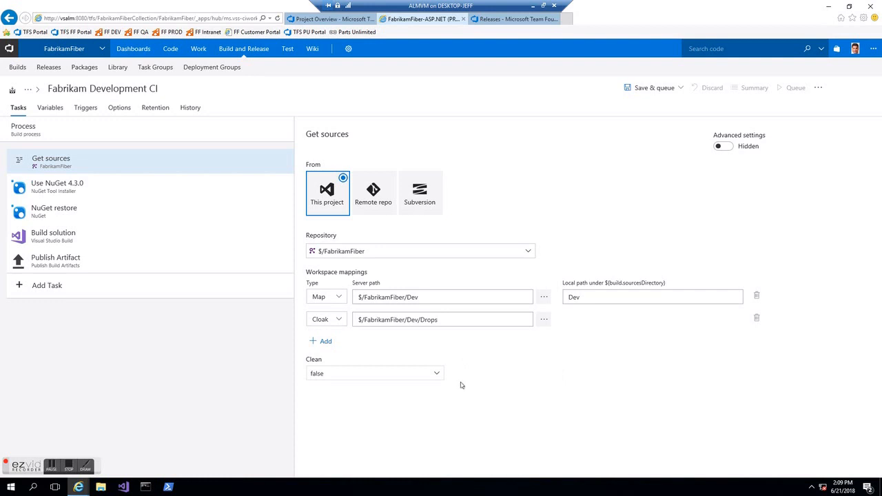
{"action": "left_click", "coordinate": [367, 375]}
{"action": "left_click", "coordinate": [437, 376]}
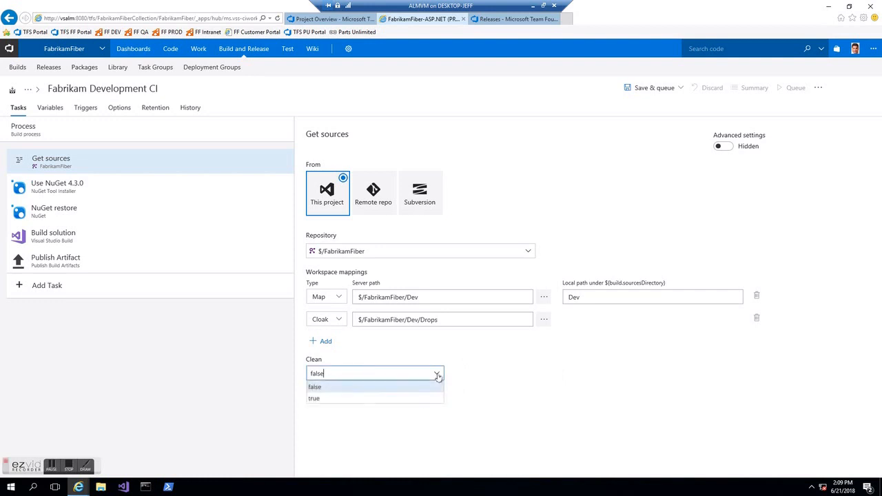
{"action": "left_click", "coordinate": [467, 374]}
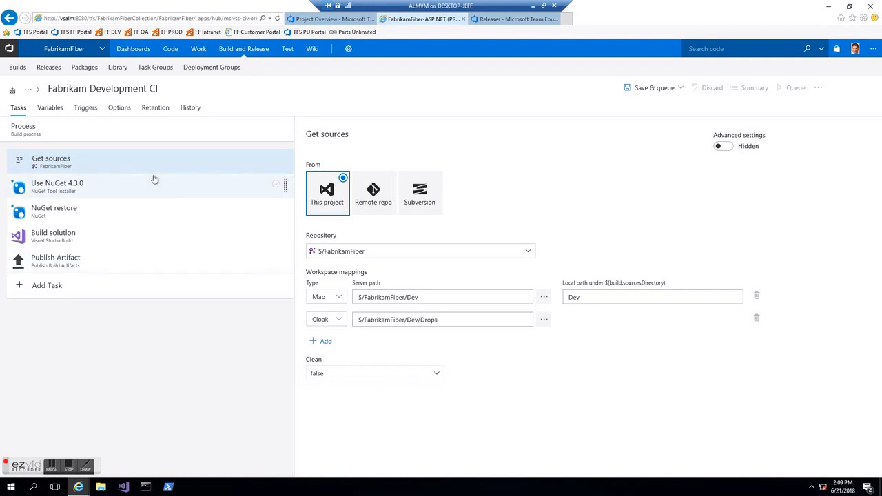
Set the Build solution task's Visual Studio version to Visual Studio 2017
{"action": "left_click", "coordinate": [127, 240]}
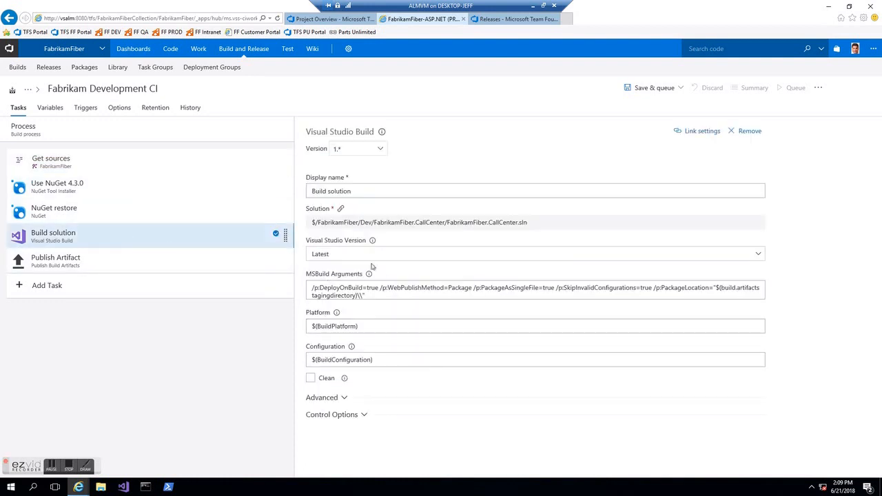
{"action": "left_click", "coordinate": [708, 259]}
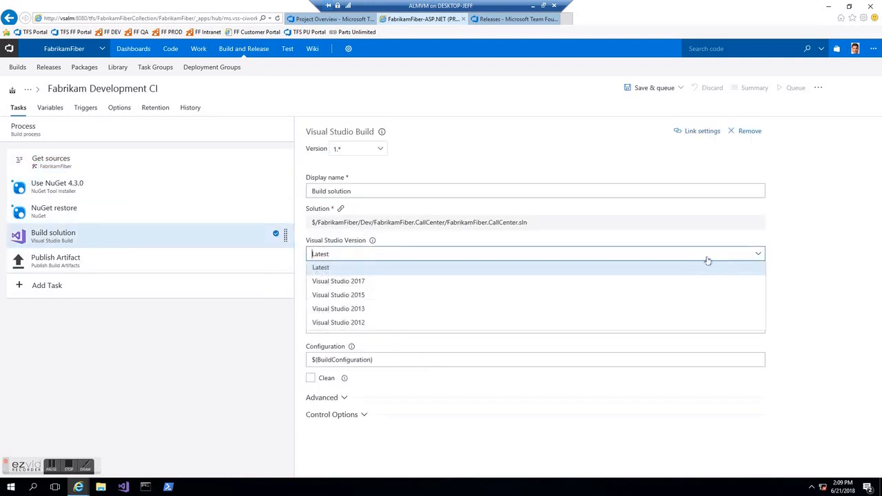
{"action": "left_click", "coordinate": [404, 282]}
{"action": "left_click", "coordinate": [801, 287]}
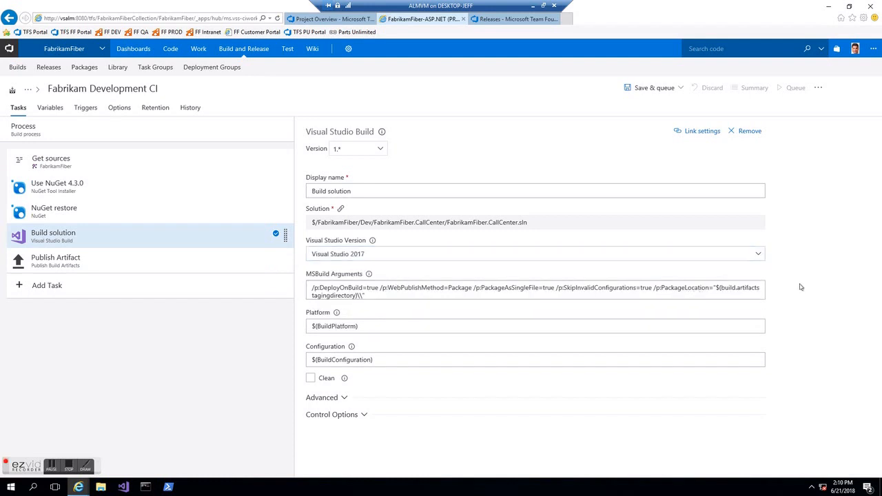
Examine the build task's Platform and Configuration fields and the process variables that supply their values
{"action": "left_click", "coordinate": [363, 326]}
{"action": "double_click", "coordinate": [363, 327]}
{"action": "left_click", "coordinate": [383, 360]}
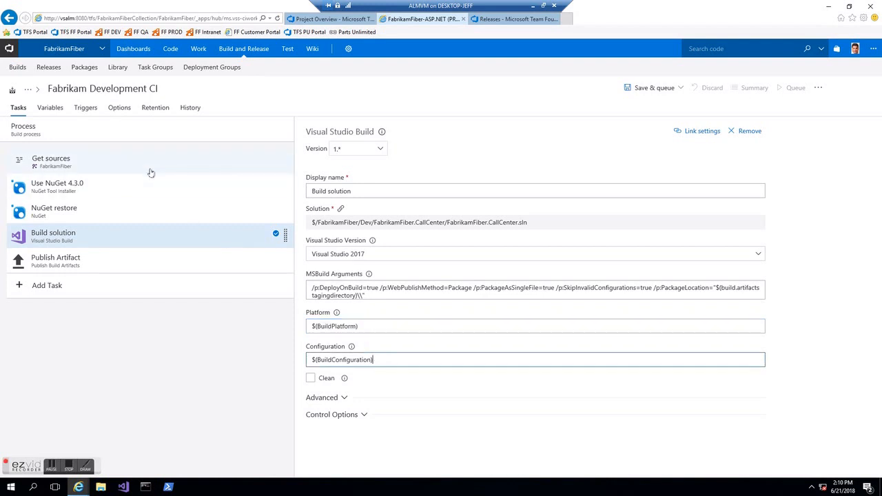
{"action": "left_click", "coordinate": [49, 109]}
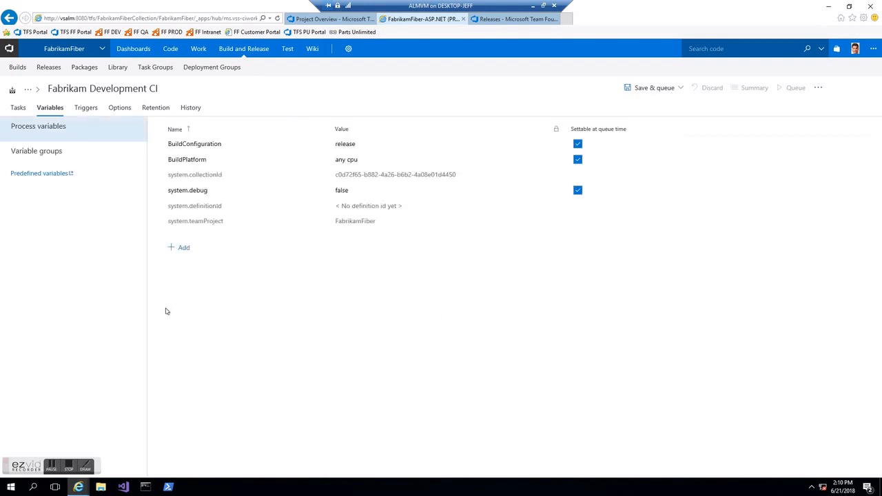
{"action": "left_click", "coordinate": [181, 250]}
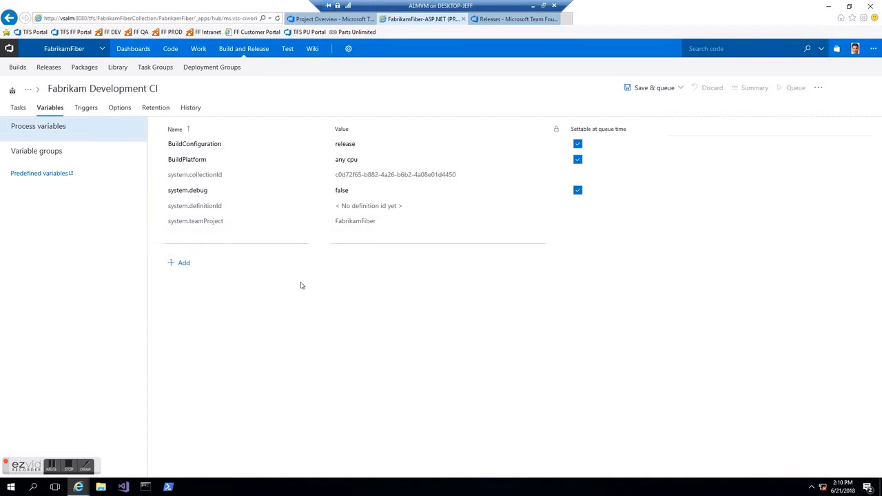
{"action": "left_click", "coordinate": [321, 240]}
Replace the Build solution task's MSBuild arguments with /p:OutDir=$(build.stagingDirectory)
{"action": "left_click", "coordinate": [18, 108]}
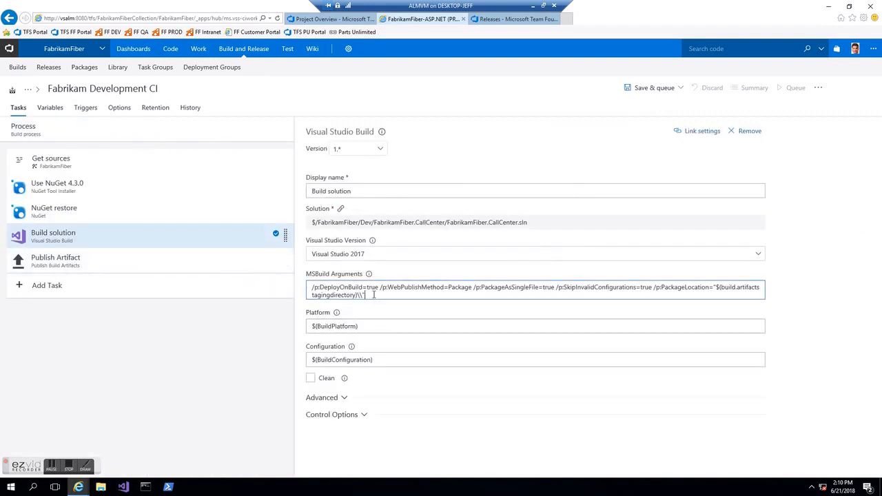
{"action": "key", "text": "ctrl+a"}
{"action": "type", "text": "/p:OutDir=$(build.stagingDirectory)"}
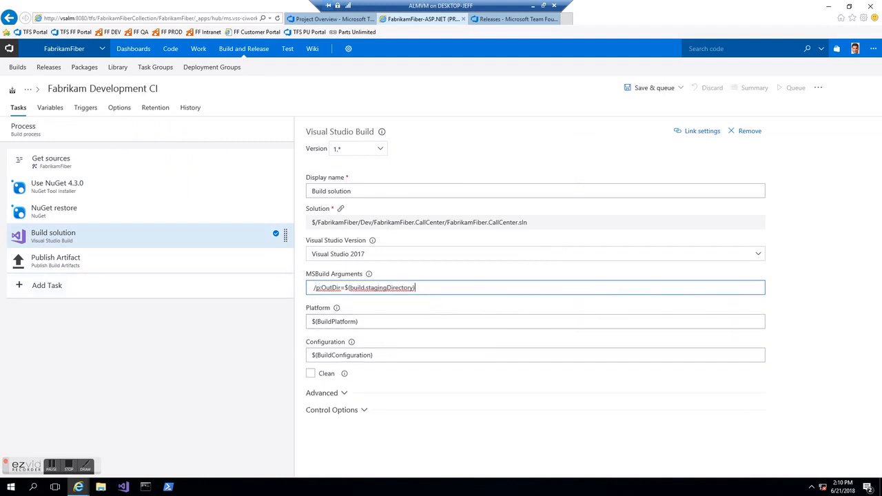
Enable the continuous integration trigger and set its include path filter to $/FabrikamFiber/Dev
{"action": "left_click", "coordinate": [86, 108]}
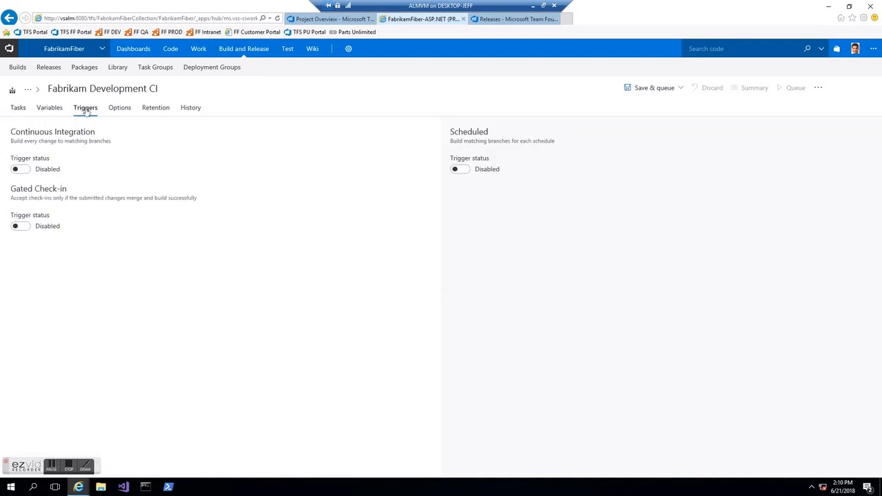
{"action": "left_click", "coordinate": [19, 169]}
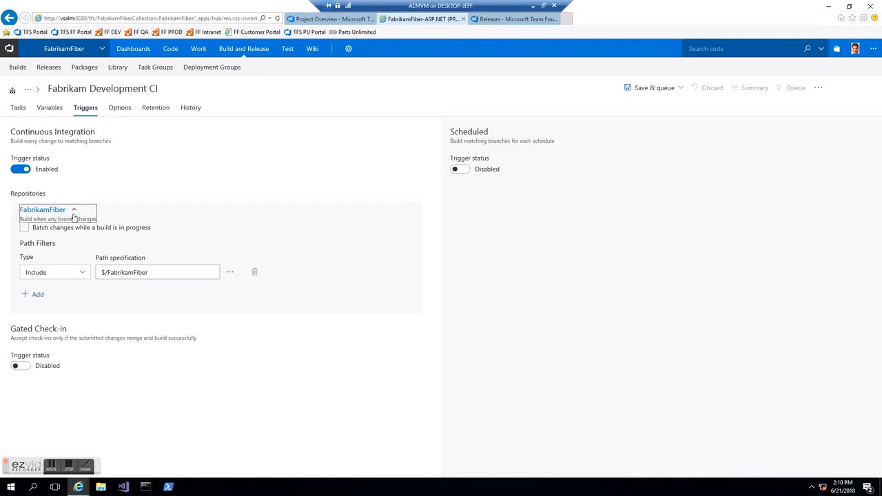
{"action": "left_click", "coordinate": [230, 274]}
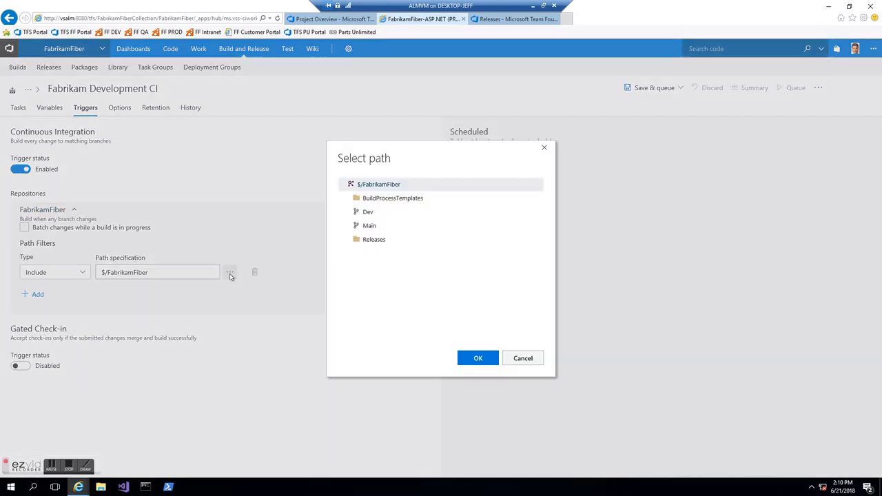
{"action": "left_click", "coordinate": [365, 211]}
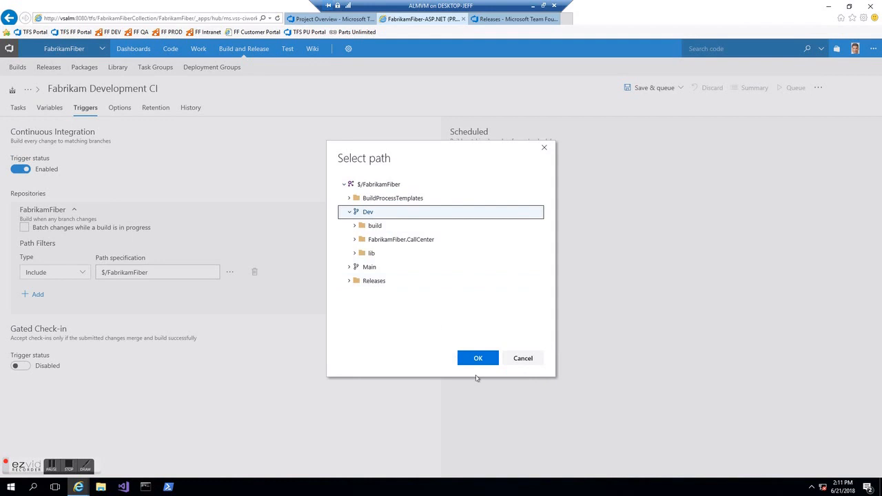
{"action": "left_click", "coordinate": [479, 360]}
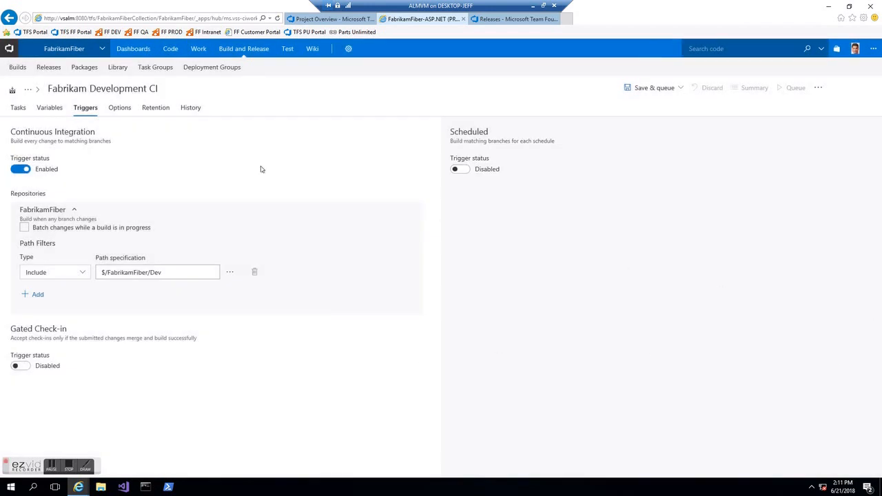
Save the build definition without queuing it, with the comment "Created new build"
{"action": "left_click", "coordinate": [680, 90]}
{"action": "left_click", "coordinate": [625, 118]}
{"action": "left_click", "coordinate": [397, 284]}
{"action": "type", "text": "Create"}
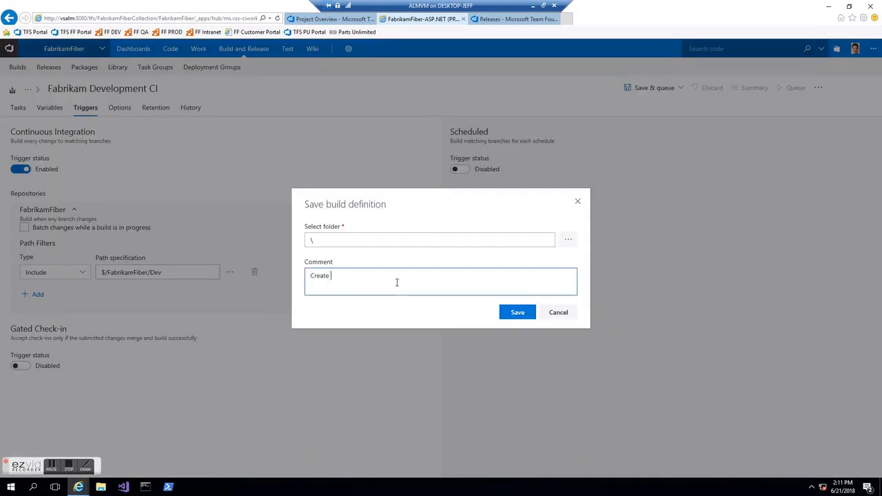
{"action": "type", "text": "d new build"}
{"action": "left_click", "coordinate": [516, 312]}
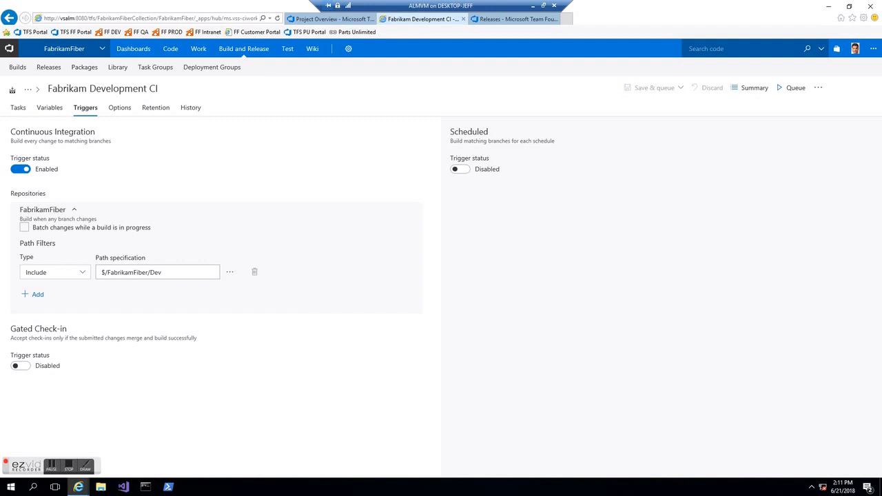
Open the source files of the $/FabrikamFiber repository
{"action": "right_click", "coordinate": [173, 51]}
{"action": "left_click", "coordinate": [299, 86]}
{"action": "mouse_move", "coordinate": [178, 59]}
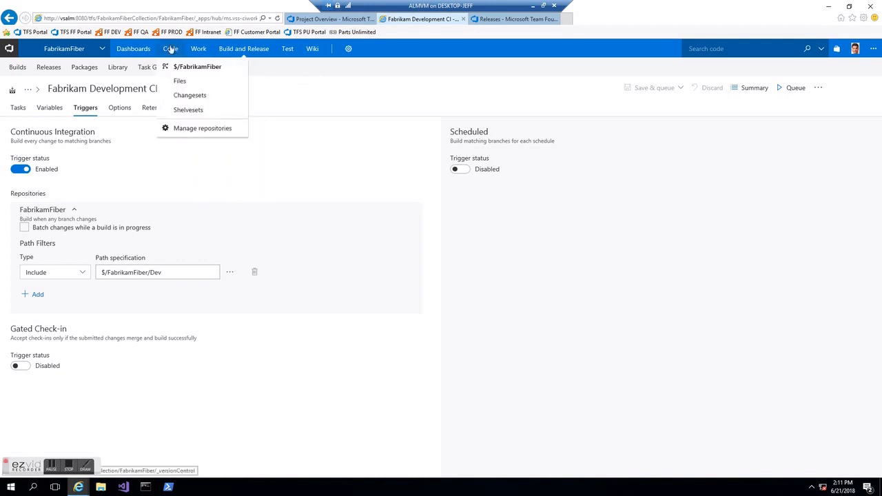
{"action": "left_click", "coordinate": [185, 75]}
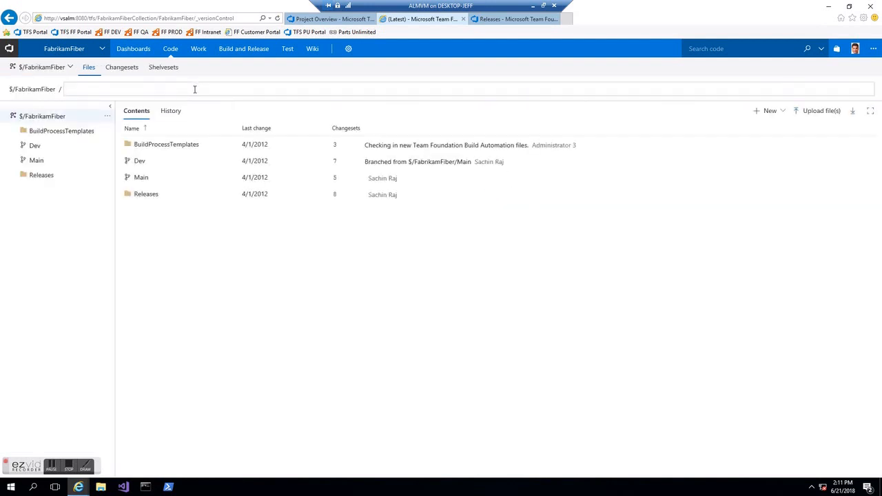
Open _Layout.cshtml from Dev/FabrikamFiber.CallCenter/FabrikamFiber.Web/Views/Shared in the source files
{"action": "left_click", "coordinate": [139, 161]}
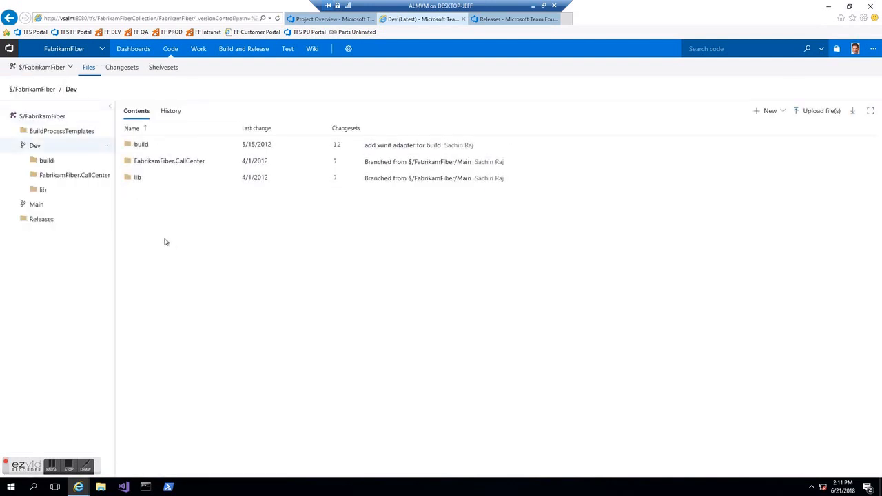
{"action": "left_click", "coordinate": [169, 161]}
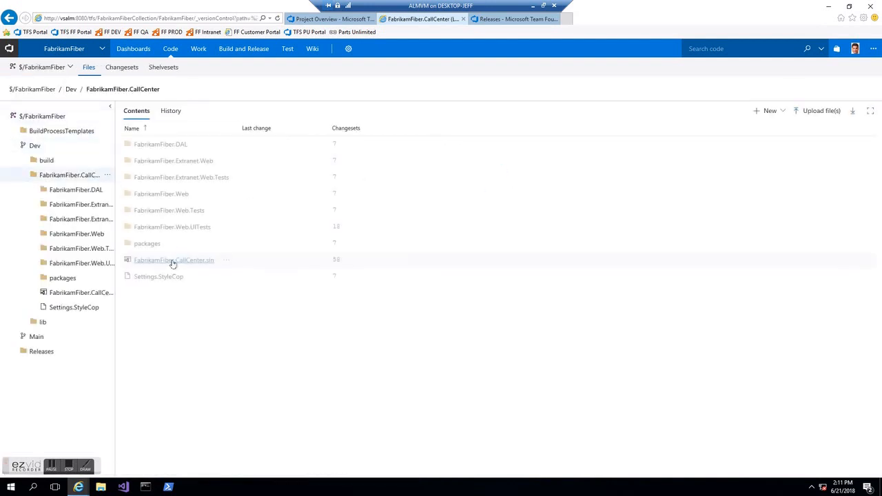
{"action": "left_click", "coordinate": [162, 194]}
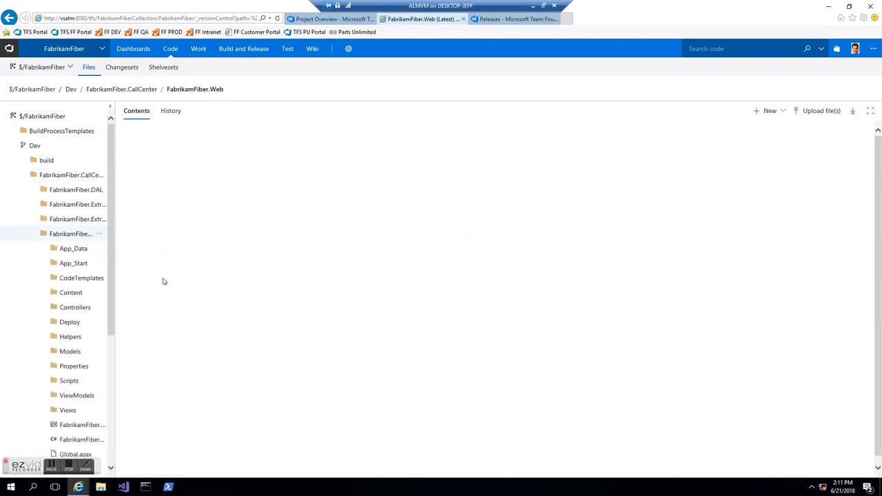
{"action": "left_click", "coordinate": [141, 320]}
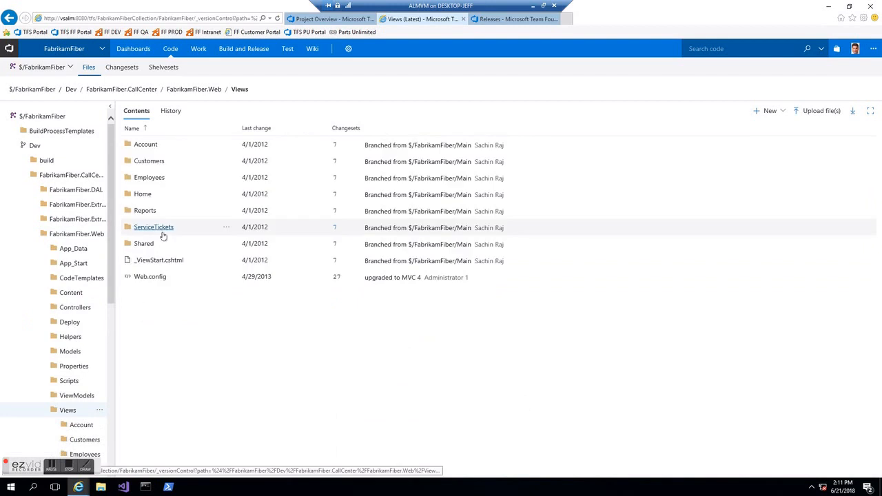
{"action": "left_click", "coordinate": [150, 244]}
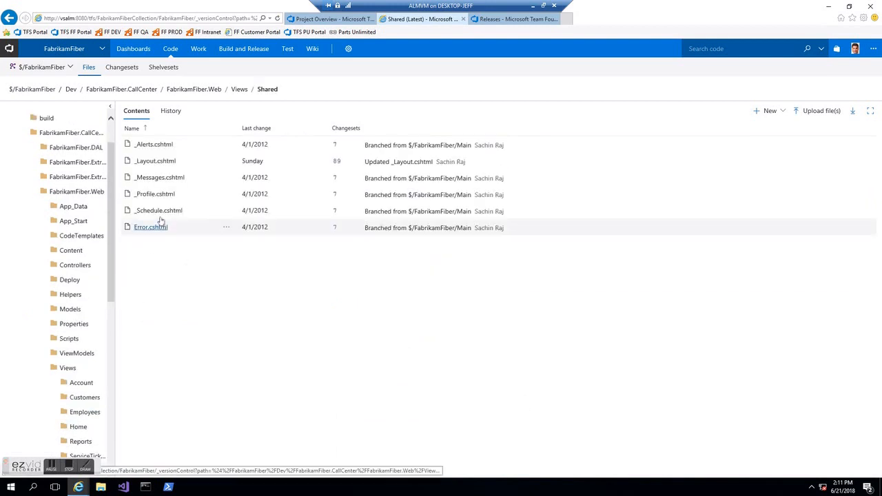
{"action": "left_click", "coordinate": [156, 163]}
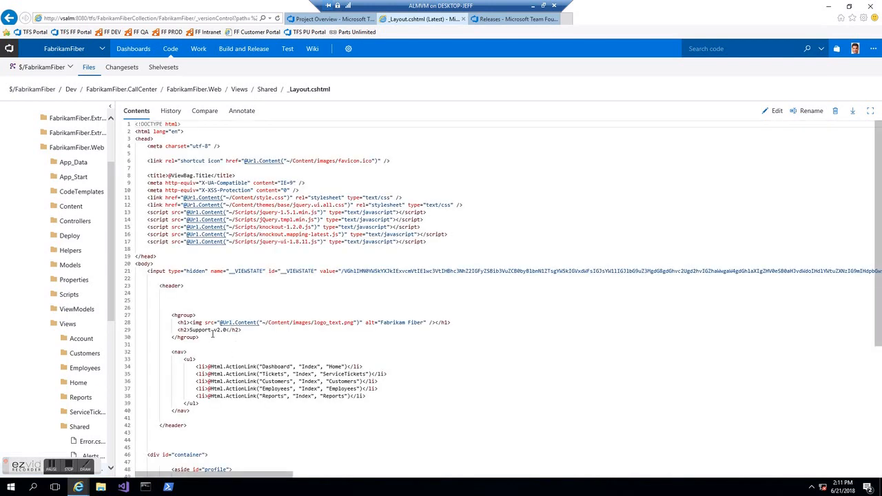
Change the h2 heading text in _Layout.cshtml to "Support v2.1" and check in the file with the comment "Updated _Layout.cshtml"
{"action": "left_click", "coordinate": [226, 330]}
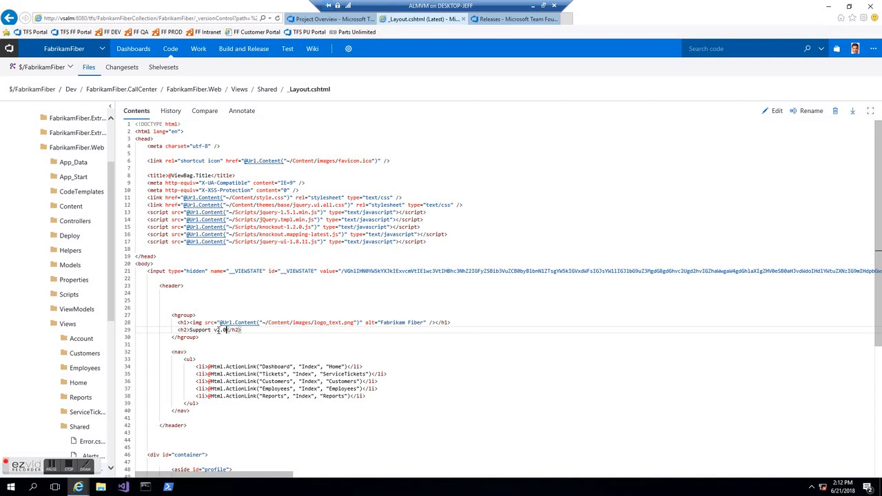
{"action": "left_click", "coordinate": [774, 111]}
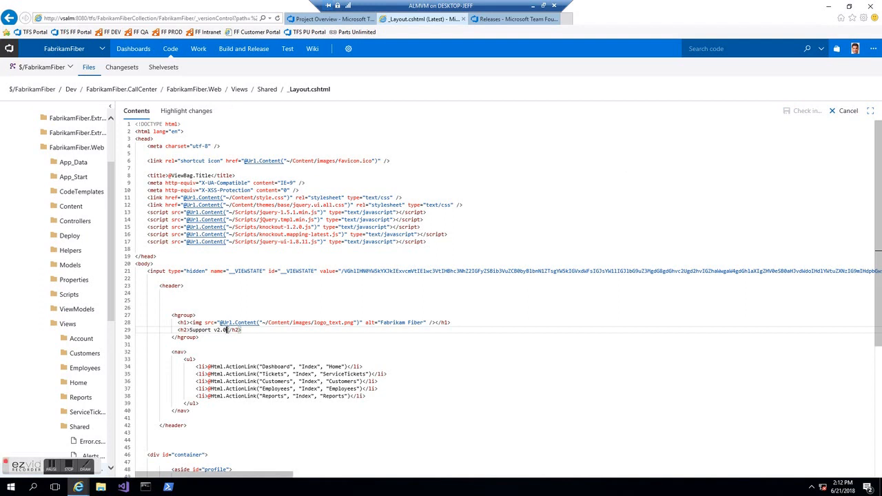
{"action": "key", "text": "BackSpace"}
{"action": "type", "text": "1"}
{"action": "left_click", "coordinate": [801, 111]}
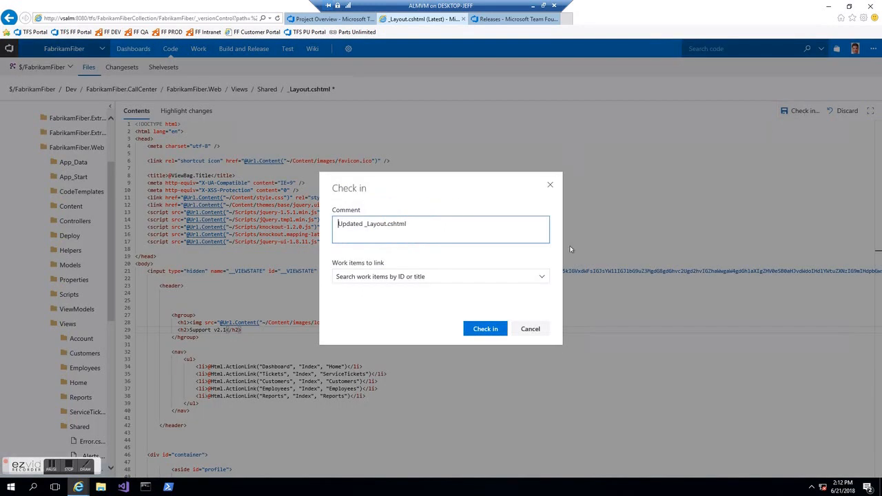
{"action": "left_click", "coordinate": [487, 329]}
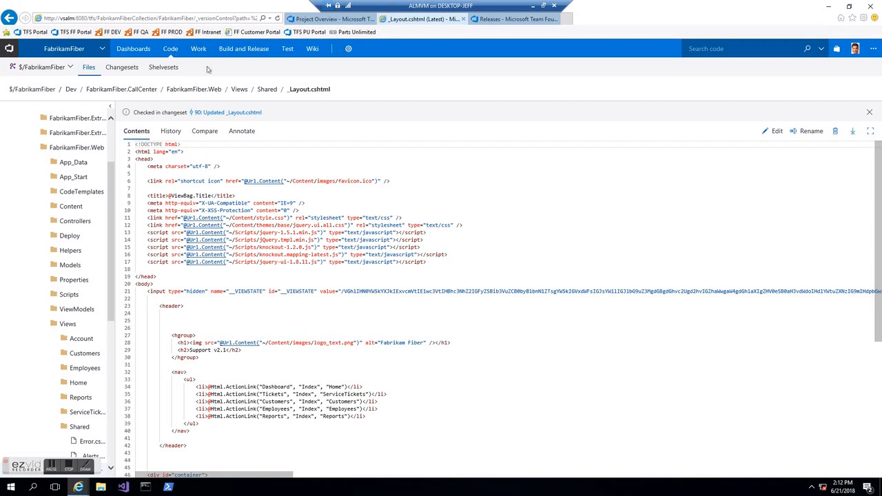
Show the project's build definitions, and start the build agent by running run.cmd from C:\agent\agent1
{"action": "left_click", "coordinate": [251, 50]}
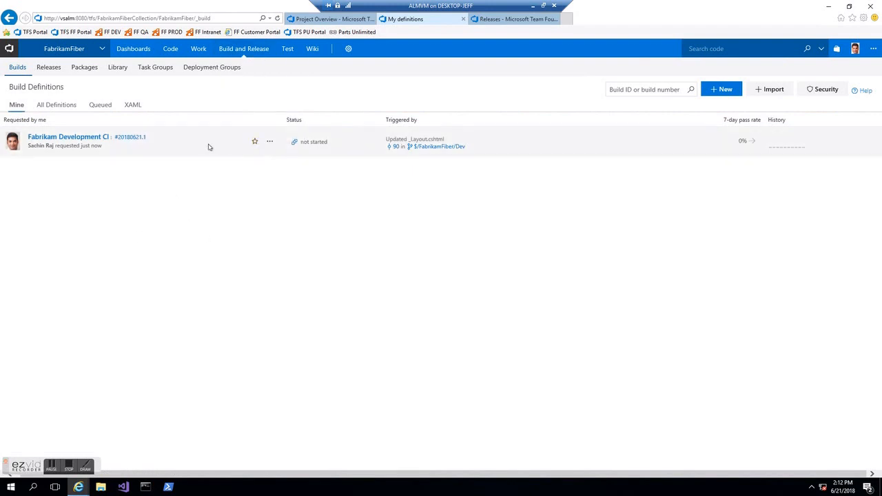
{"action": "left_click", "coordinate": [102, 488]}
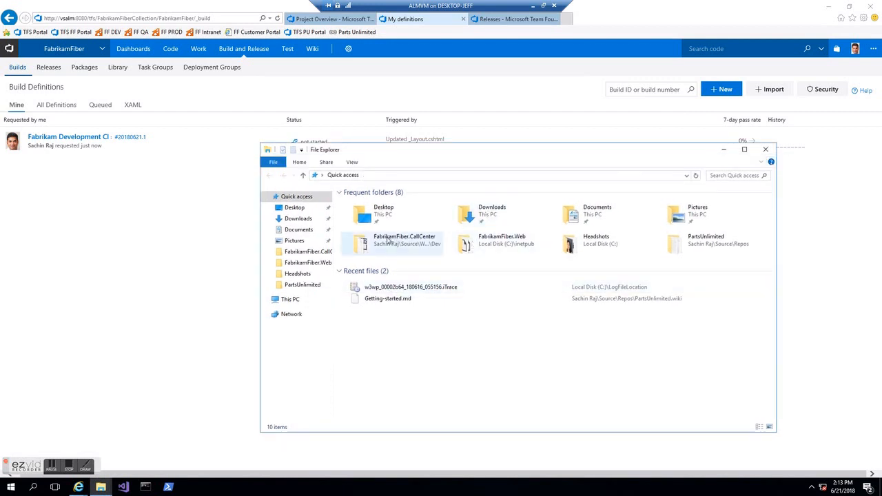
{"action": "left_click", "coordinate": [290, 299]}
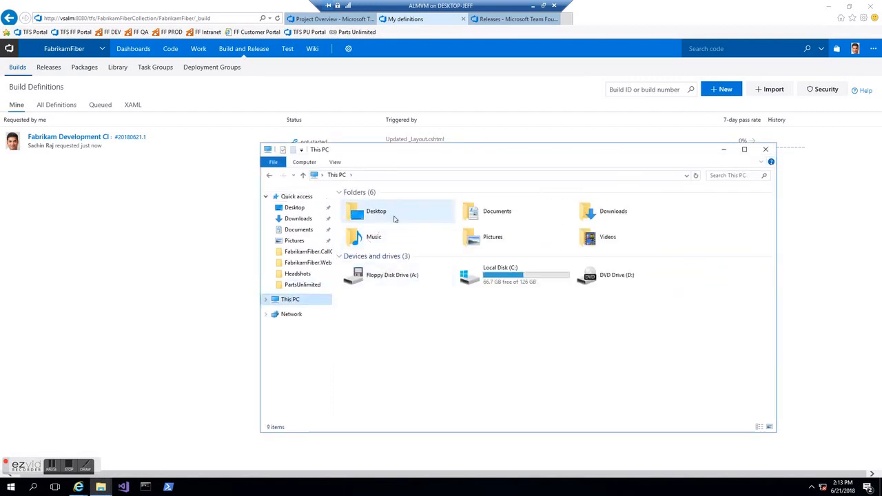
{"action": "double_click", "coordinate": [501, 275]}
{"action": "double_click", "coordinate": [359, 203]}
{"action": "double_click", "coordinate": [360, 204]}
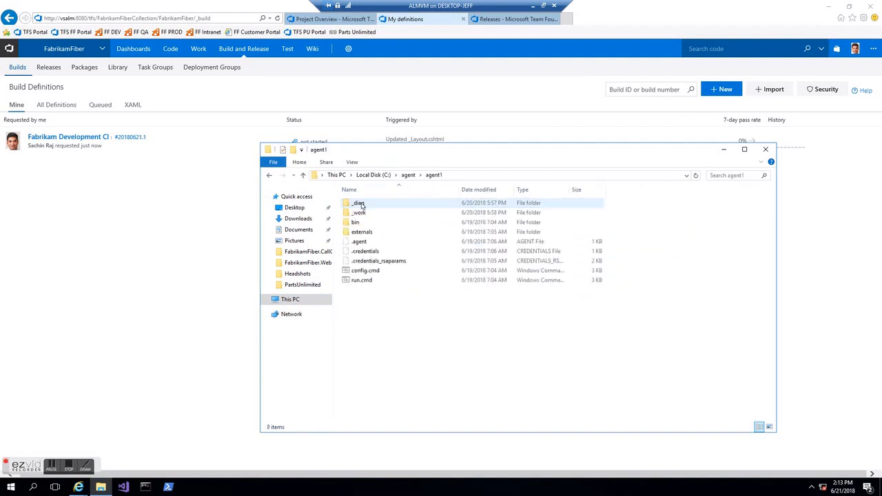
{"action": "double_click", "coordinate": [361, 280]}
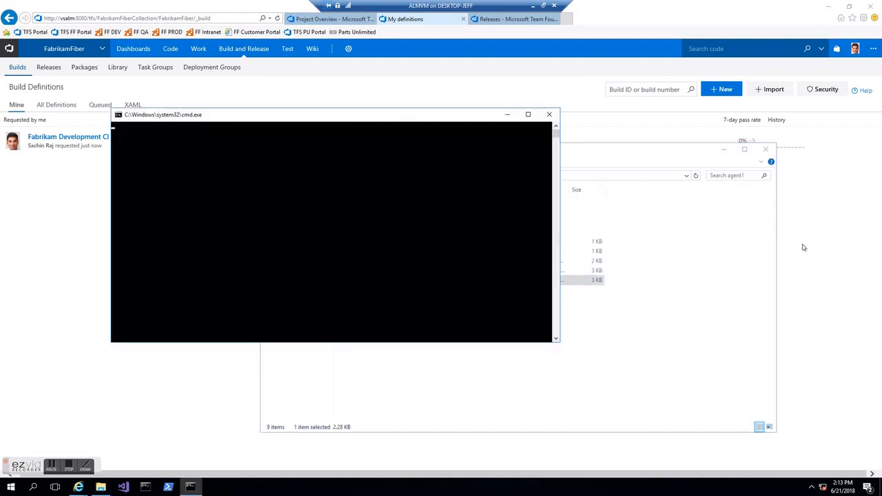
{"action": "left_click", "coordinate": [724, 148]}
{"action": "left_click_drag", "start_coordinate": [447, 117], "coordinate": [658, 193]}
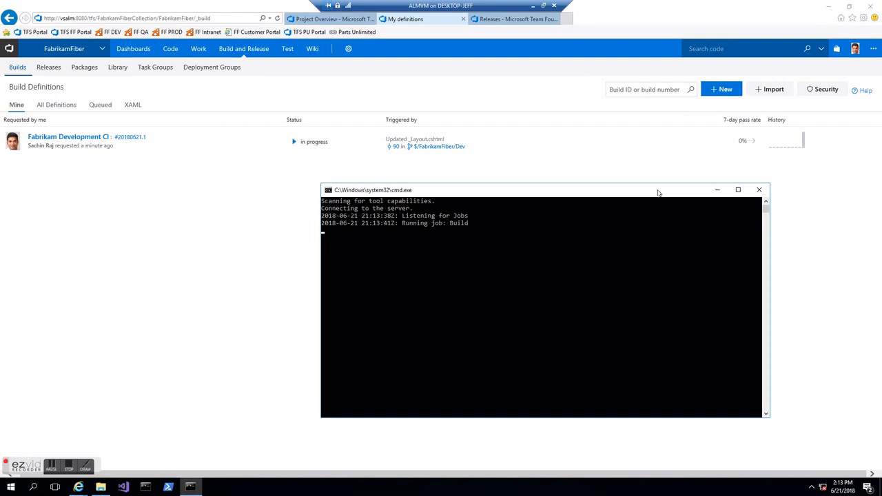
Return to the browser and open the running Fabrikam Development CI build to view its console output
{"action": "left_click", "coordinate": [495, 170]}
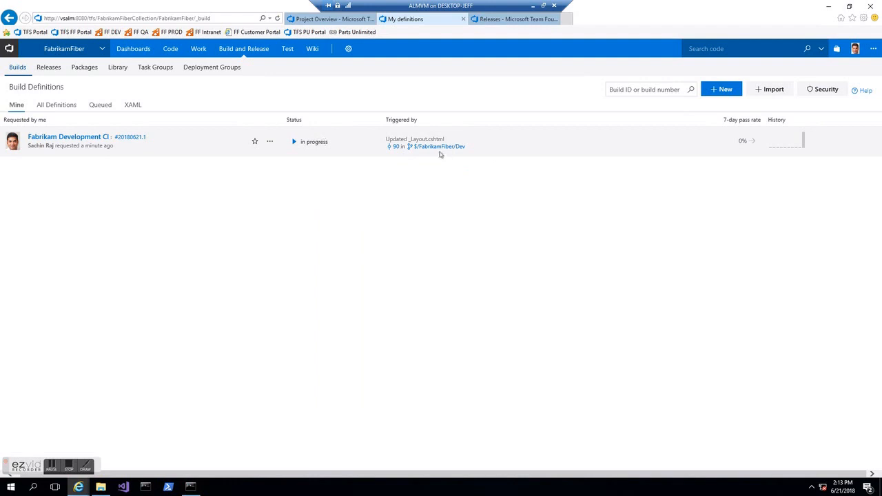
{"action": "left_click", "coordinate": [144, 142]}
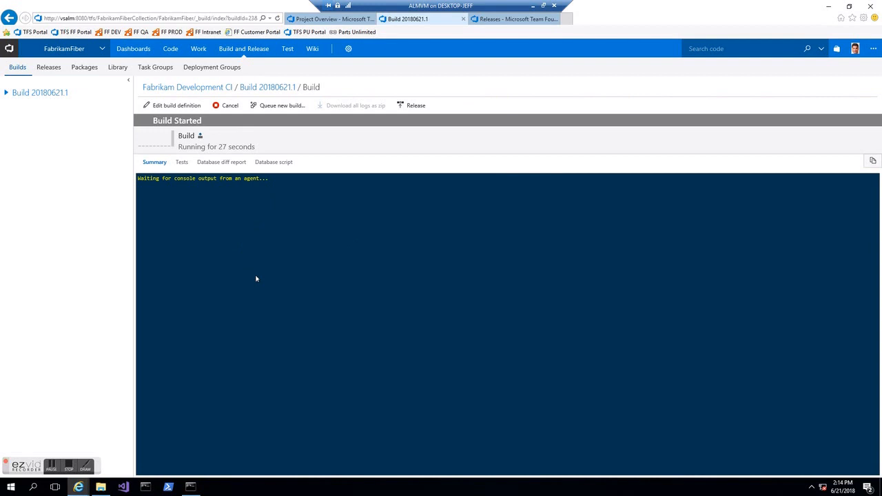
Create a new release definition from an empty process and name its environment Dev
{"action": "left_click", "coordinate": [489, 19]}
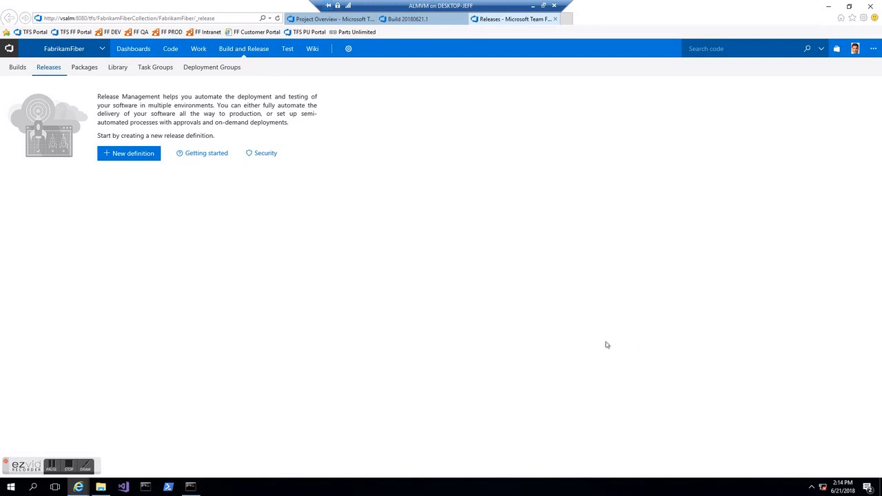
{"action": "left_click", "coordinate": [129, 157]}
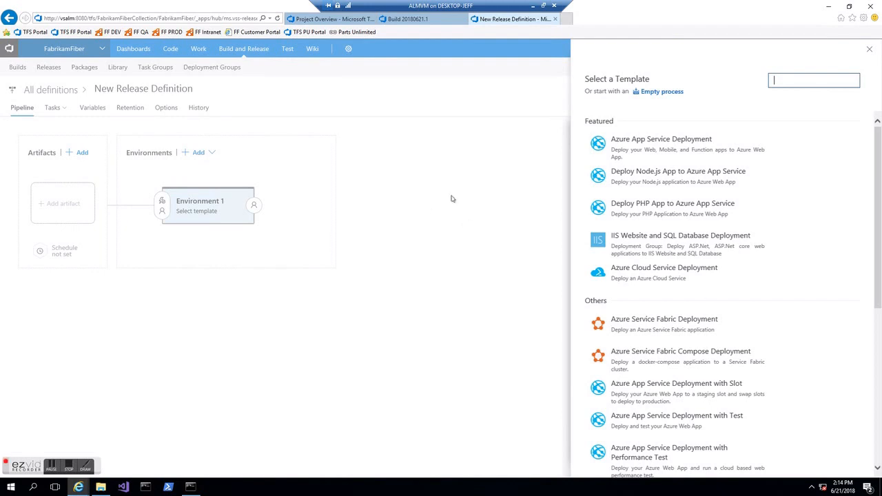
{"action": "left_click", "coordinate": [664, 93]}
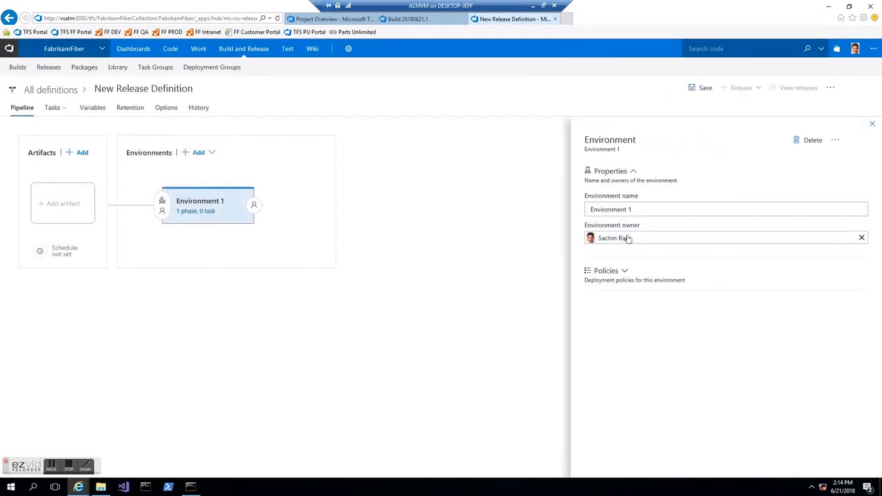
{"action": "left_click", "coordinate": [645, 210]}
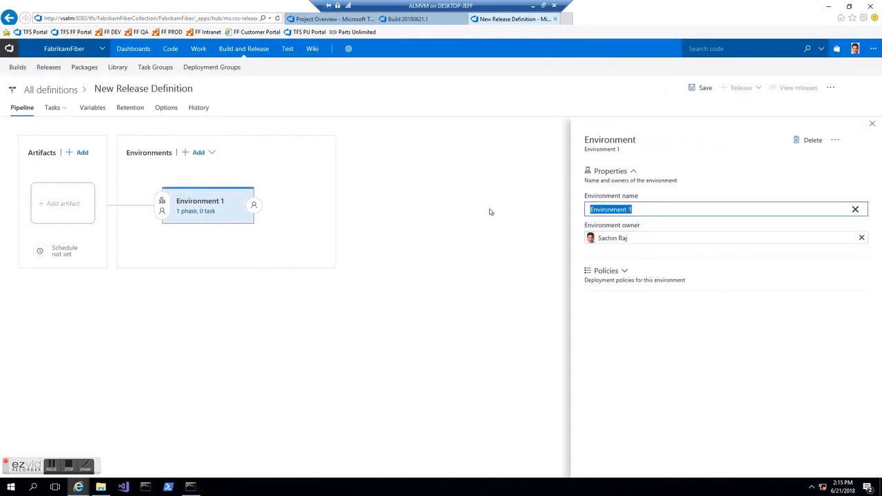
{"action": "type", "text": "Dev"}
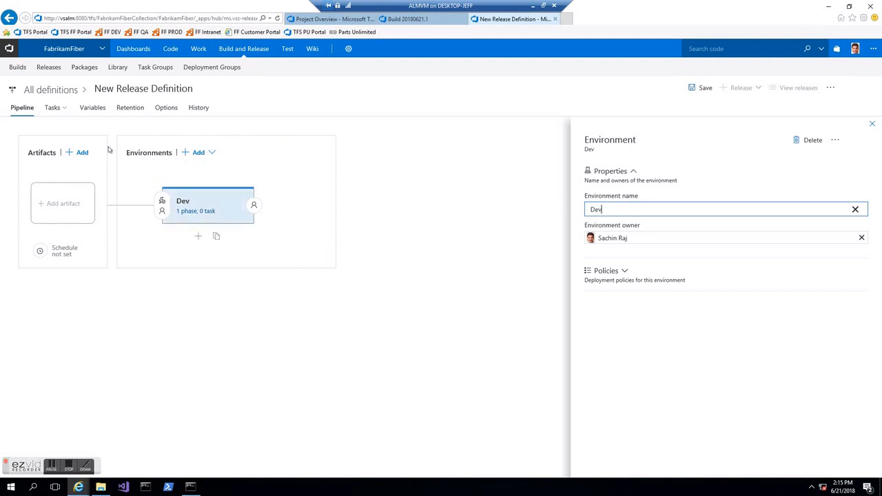
Rename the release definition as Fabrikam Release
{"action": "left_click", "coordinate": [177, 88]}
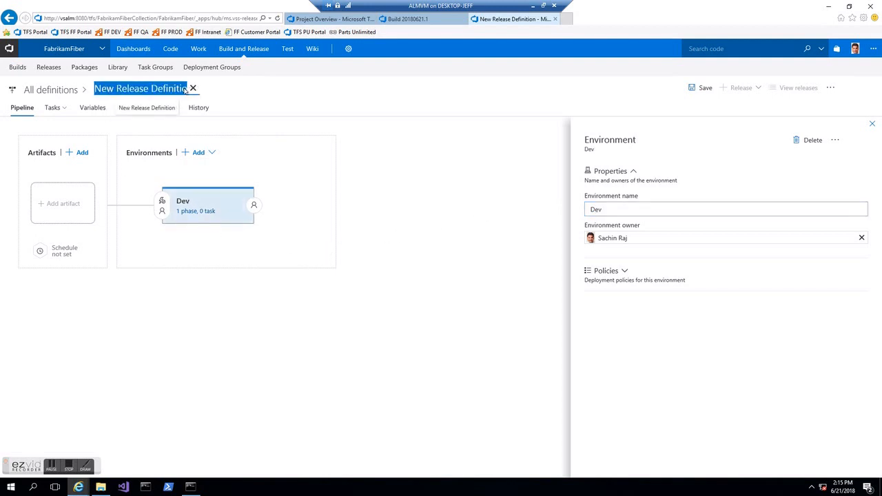
{"action": "type", "text": "Fabrika"}
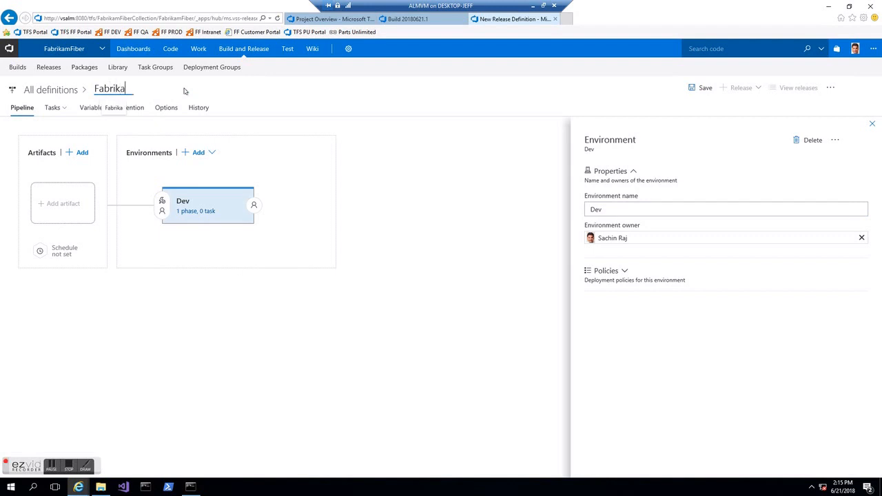
{"action": "type", "text": "m Release"}
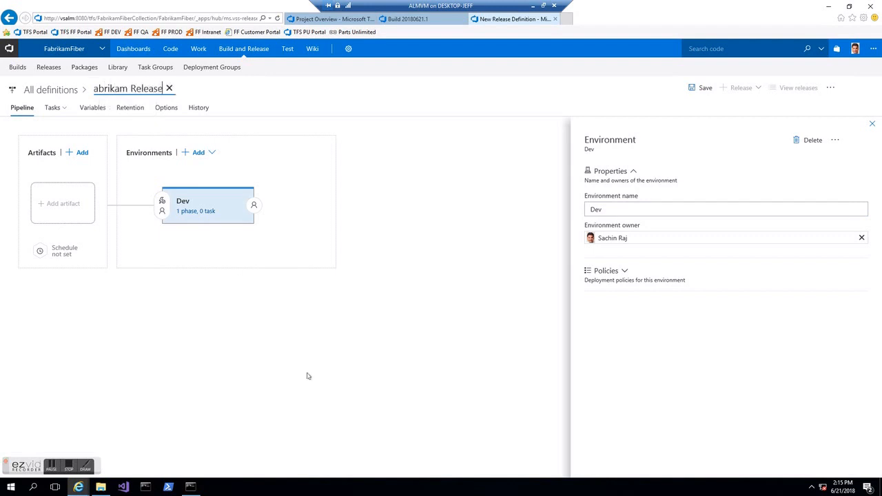
{"action": "left_click", "coordinate": [313, 375]}
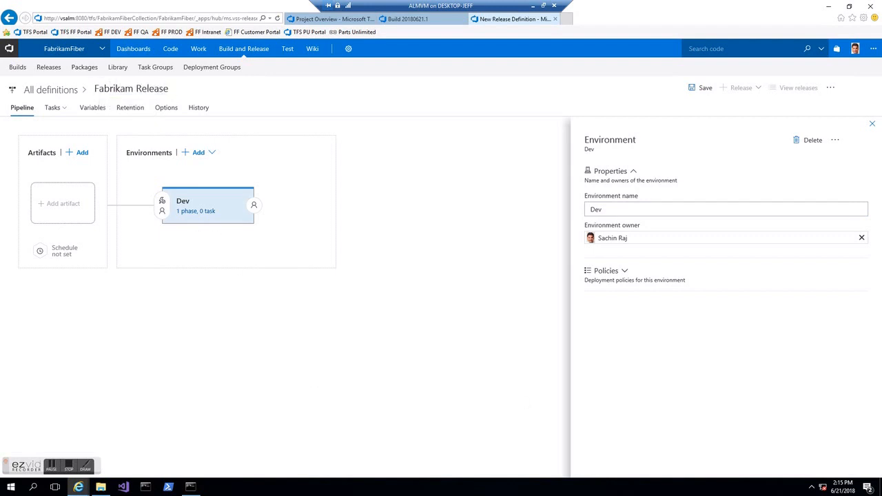
Add the Fabrikam Development CI build as an artifact with the Latest default version and enable its continuous deployment trigger
{"action": "left_click", "coordinate": [80, 153]}
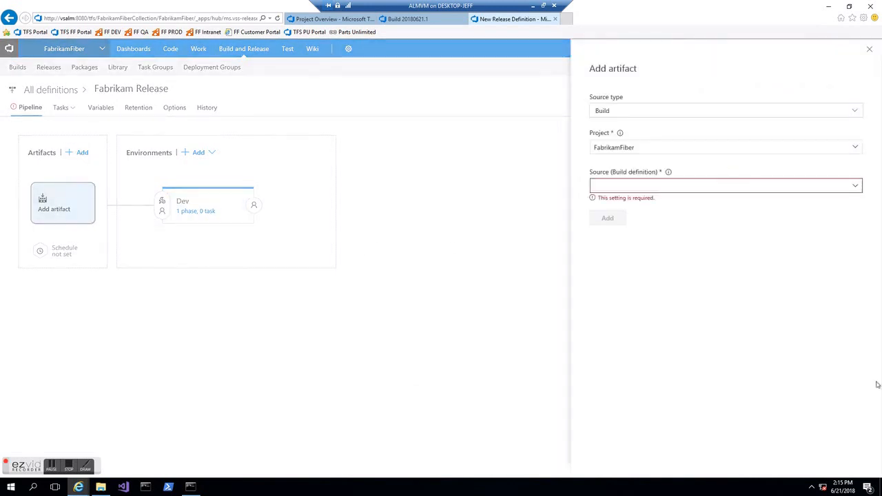
{"action": "left_click", "coordinate": [854, 186]}
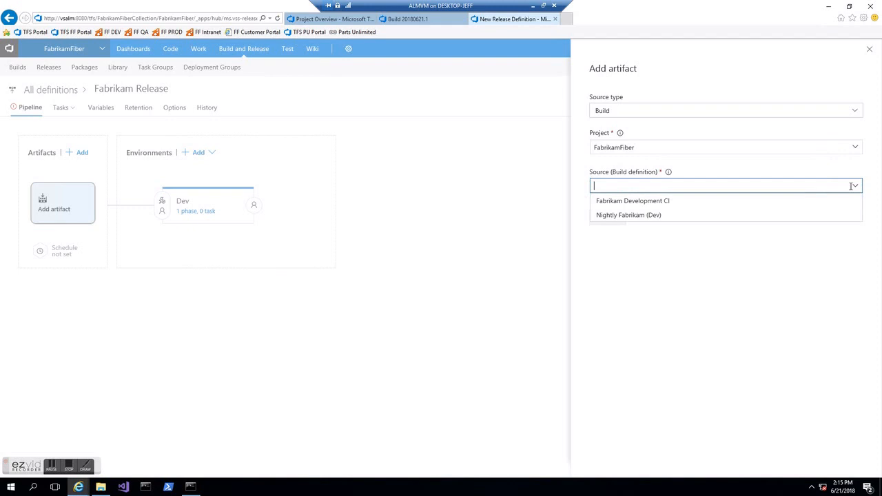
{"action": "left_click", "coordinate": [769, 201]}
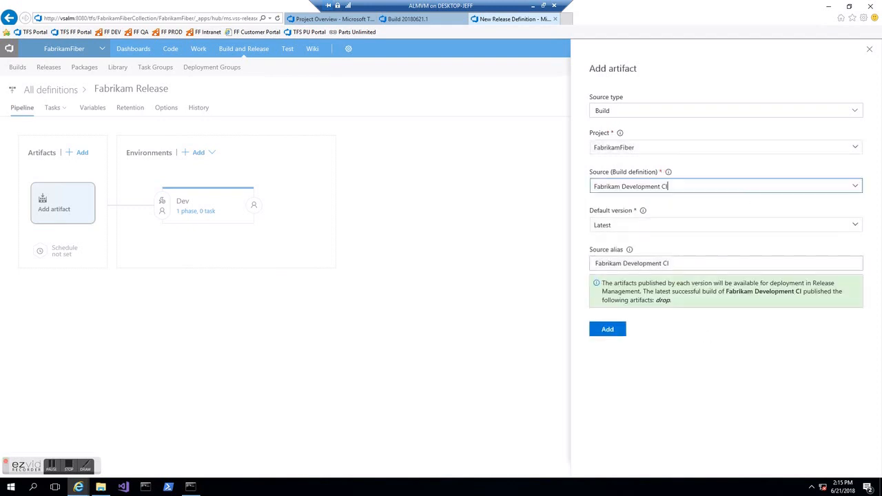
{"action": "left_click", "coordinate": [608, 329]}
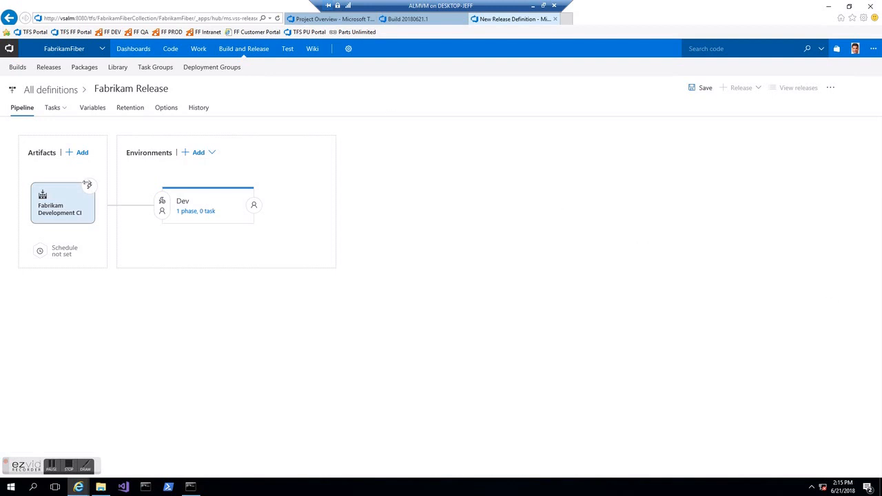
{"action": "left_click", "coordinate": [89, 185]}
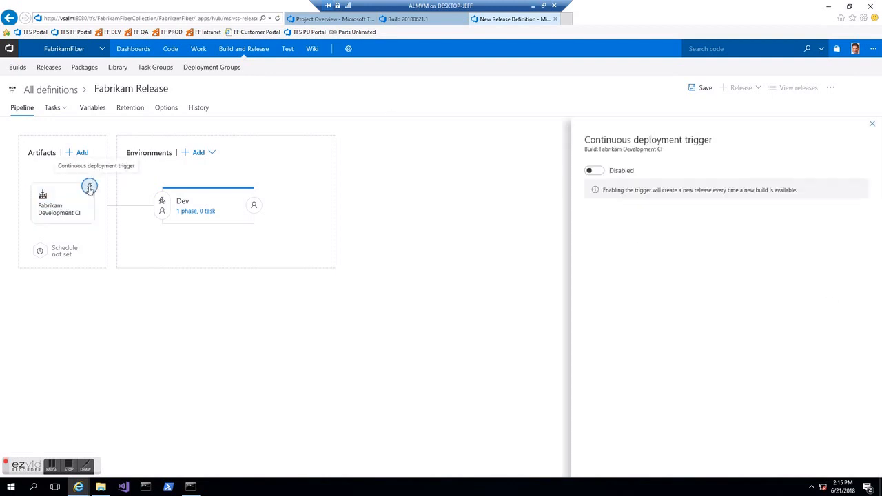
{"action": "left_click", "coordinate": [595, 173]}
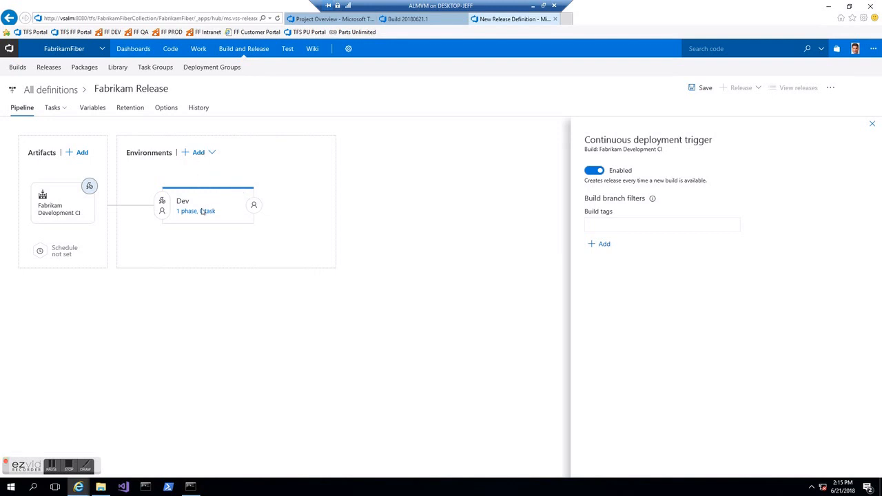
Review the Dev environment's pre-deployment conditions and open its deployment tasks
{"action": "left_click", "coordinate": [160, 211]}
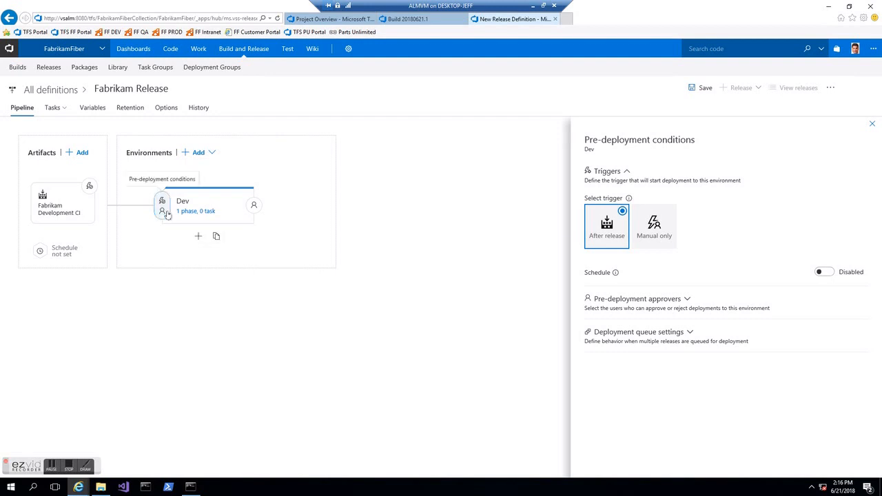
{"action": "left_click", "coordinate": [51, 107]}
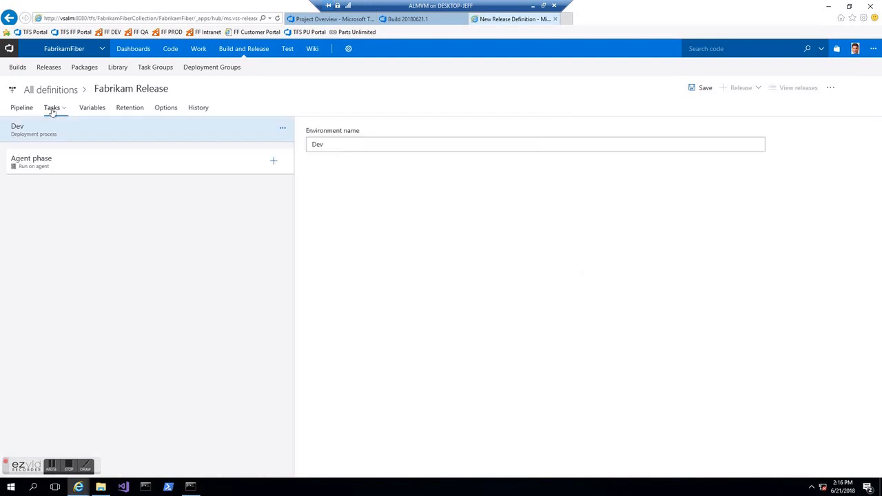
Add a Copy Files task to the Dev environment's agent phase
{"action": "left_click", "coordinate": [273, 162]}
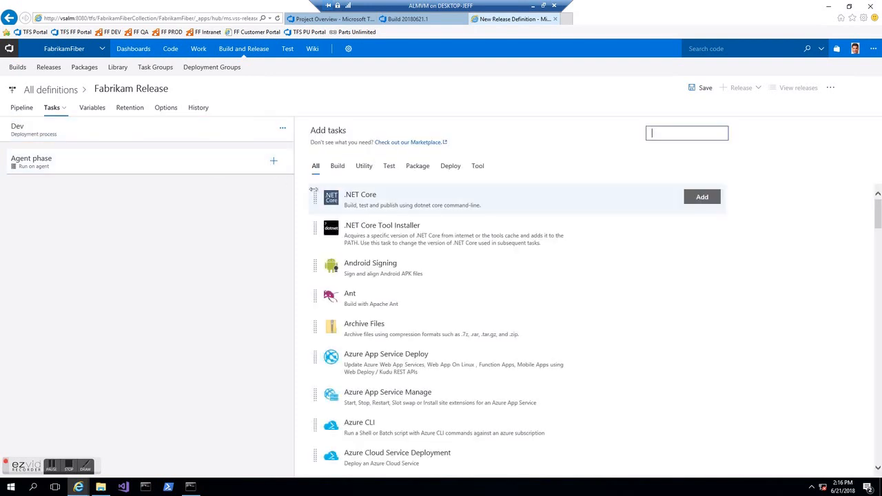
{"action": "left_click", "coordinate": [364, 167]}
{"action": "left_click", "coordinate": [702, 290]}
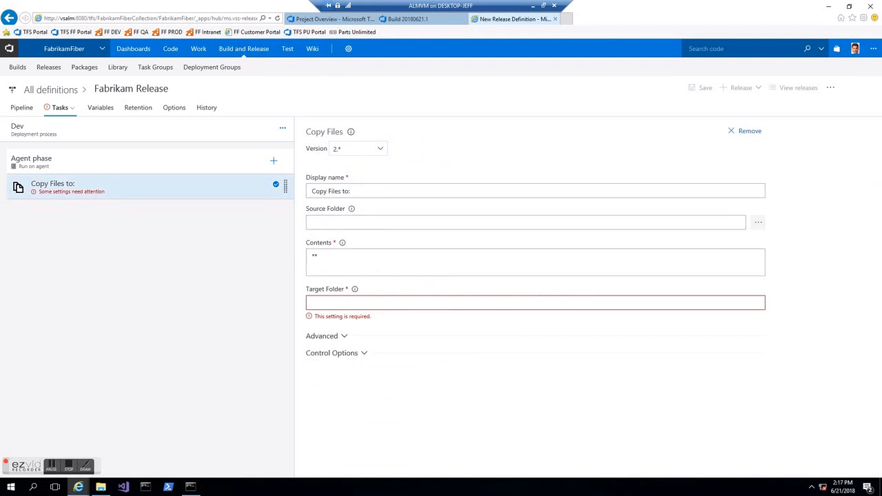
Add a release-scoped process variable named destDirectory with the value c:\FabrikamRM\WebSite\DEV
{"action": "left_click", "coordinate": [100, 108]}
{"action": "left_click", "coordinate": [193, 194]}
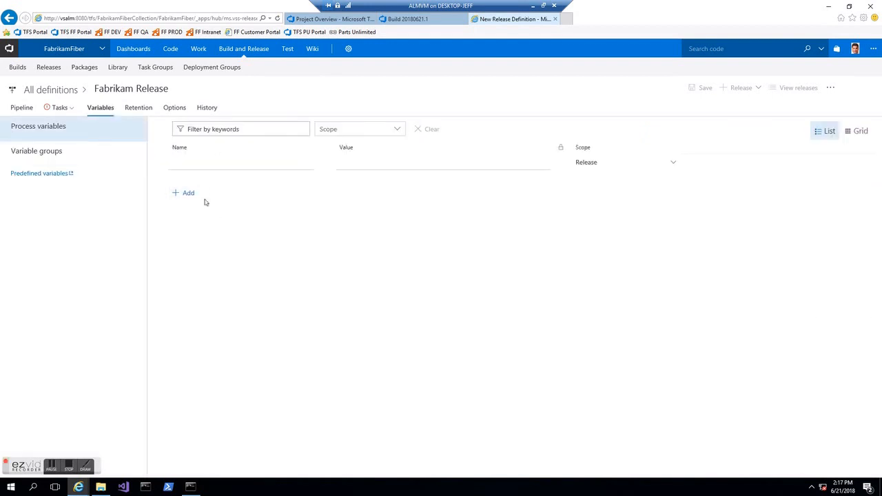
{"action": "type", "text": "destDirectory"}
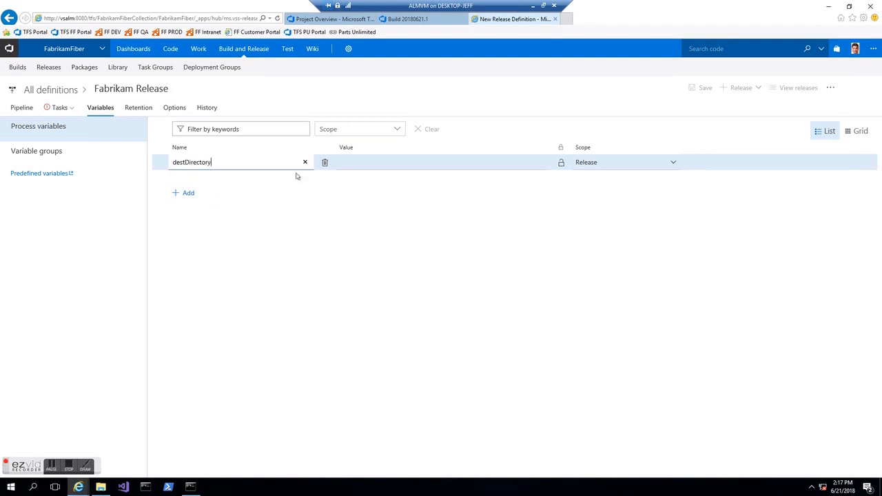
{"action": "left_click", "coordinate": [358, 163]}
{"action": "type", "text": "c"}
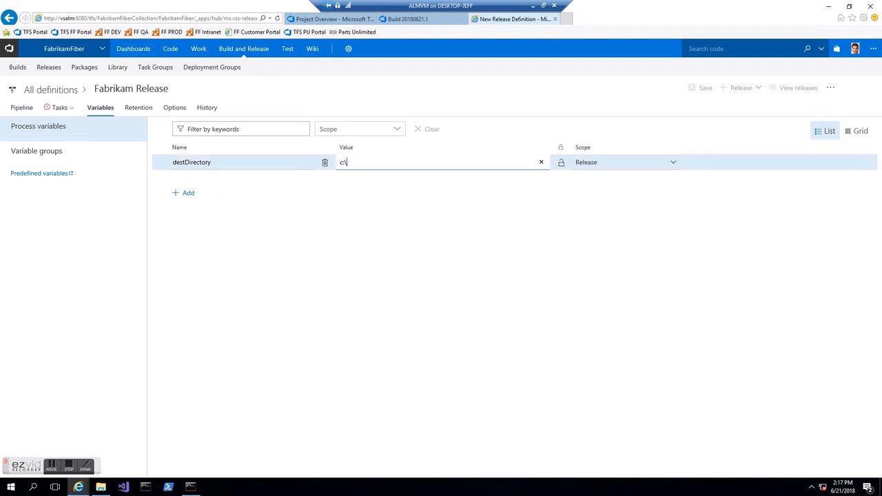
{"action": "type", "text": ":\\"}
{"action": "key", "text": "BackSpace"}
{"action": "key", "text": "BackSpace"}
{"action": "key", "text": "BackSpace"}
{"action": "type", "text": "c:\\FabrikamRM\\WebSite\\DEV"}
Rename the process variable as targertFolder
{"action": "left_click", "coordinate": [230, 163]}
{"action": "key", "text": "BackSpace"}
{"action": "key", "text": "BackSpace"}
{"action": "key", "text": "BackSpace"}
{"action": "key", "text": "BackSpace"}
{"action": "key", "text": "BackSpace"}
{"action": "key", "text": "BackSpace"}
{"action": "key", "text": "BackSpace"}
{"action": "key", "text": "BackSpace"}
{"action": "key", "text": "BackSpace"}
{"action": "key", "text": "BackSpace"}
{"action": "key", "text": "BackSpace"}
{"action": "key", "text": "BackSpace"}
{"action": "key", "text": "BackSpace"}
{"action": "type", "text": "targertFolder"}
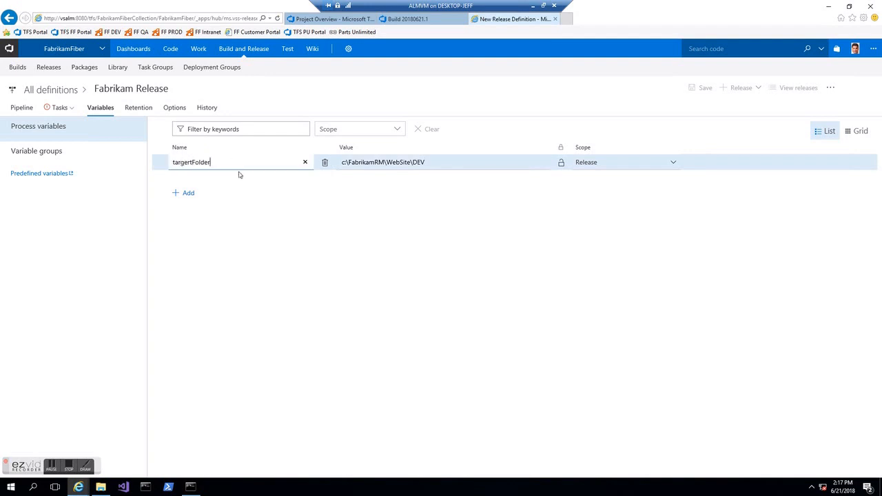
{"action": "left_click", "coordinate": [287, 230]}
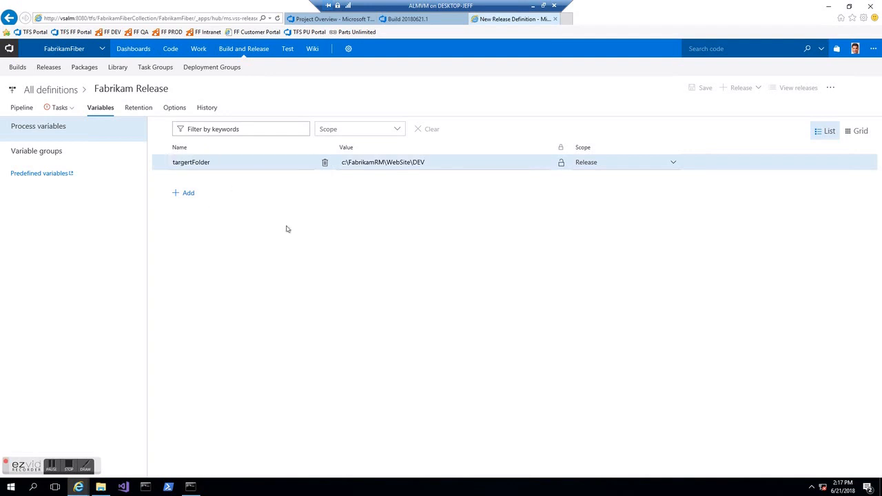
Set the Copy Files source folder to $(System.DefaultWorkingDirectory)/Fabrikam Development CI/drop/_PublishedWebSites/FabrikamFiber.Web and the target folder to $(targertFolder), and expand the advanced options
{"action": "left_click", "coordinate": [60, 108]}
{"action": "left_click", "coordinate": [413, 222]}
{"action": "type", "text": "$(System.DefaultWorkingDirectory)/Fabrikam Development CI/drop/_PublishedWebSites/FabrikamFiber.Web"}
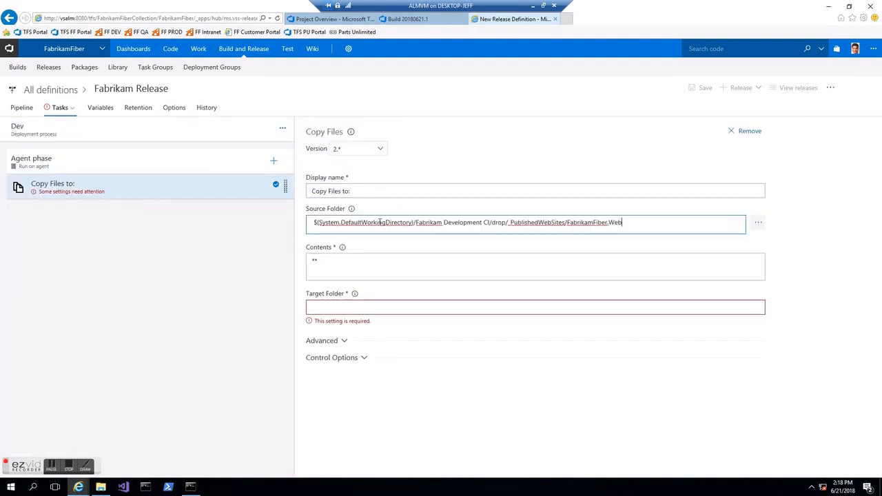
{"action": "left_click", "coordinate": [559, 246]}
{"action": "left_click", "coordinate": [379, 298]}
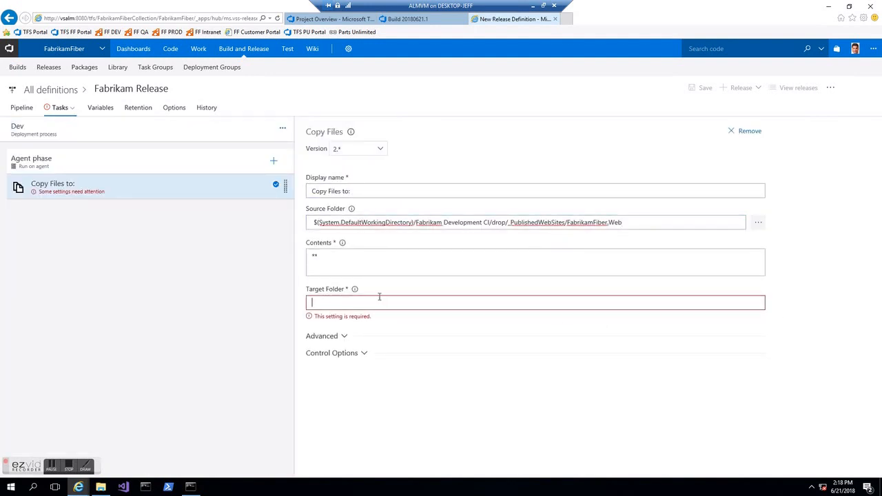
{"action": "type", "text": "$(targetFolder)"}
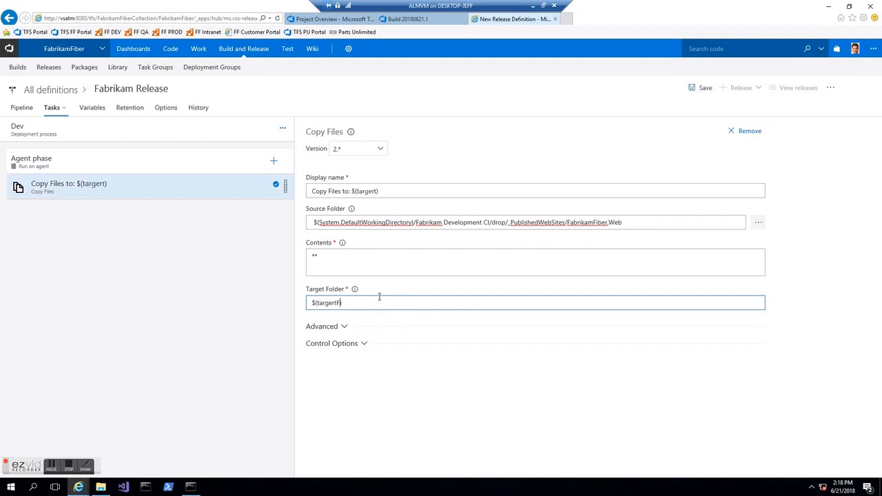
{"action": "left_click", "coordinate": [342, 328]}
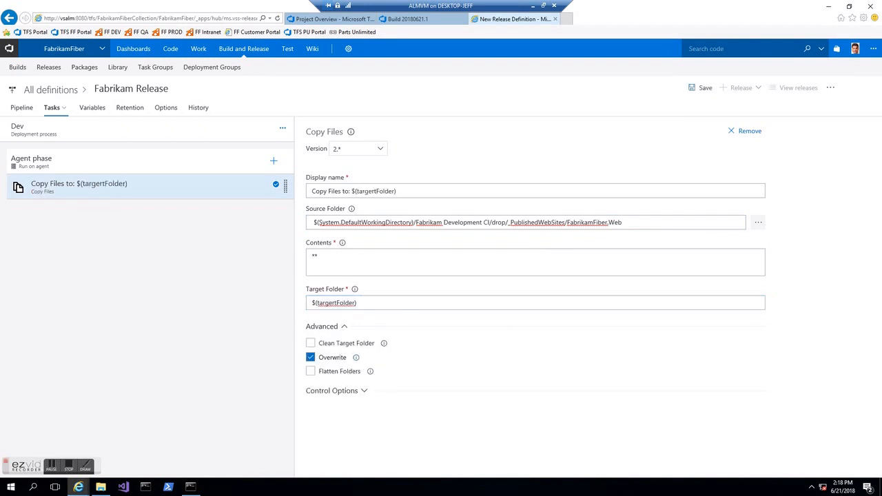
Save the release definition with the comment "Initial release creation"
{"action": "left_click", "coordinate": [701, 88]}
{"action": "type", "text": "Initial release creation"}
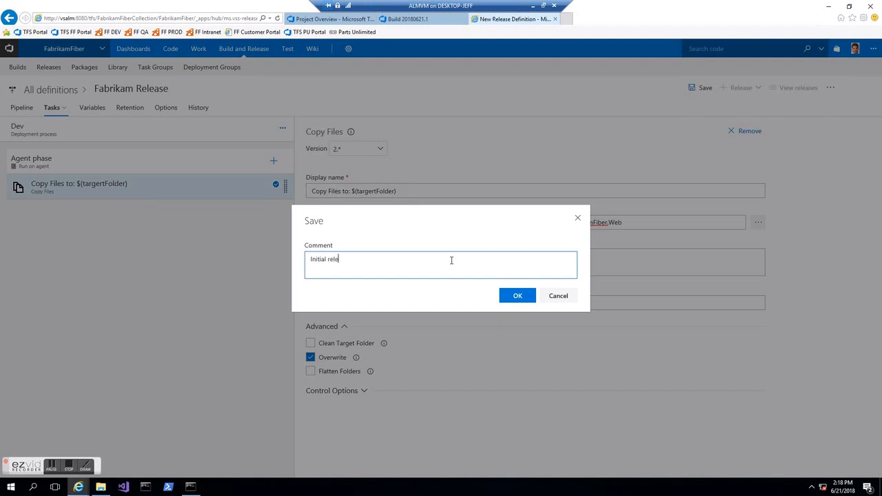
{"action": "left_click", "coordinate": [517, 298]}
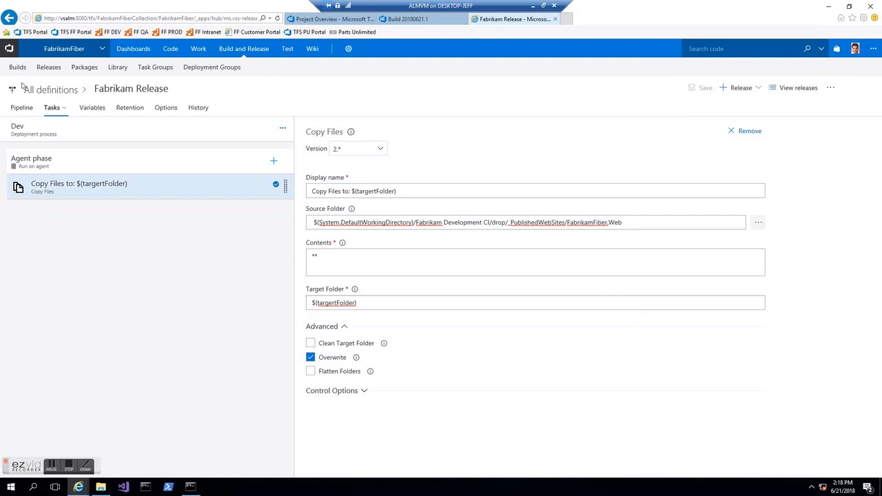
Create a new release from the Fabrikam Release definition and check the deployed Fabrikam Fiber home page
{"action": "left_click", "coordinate": [49, 70]}
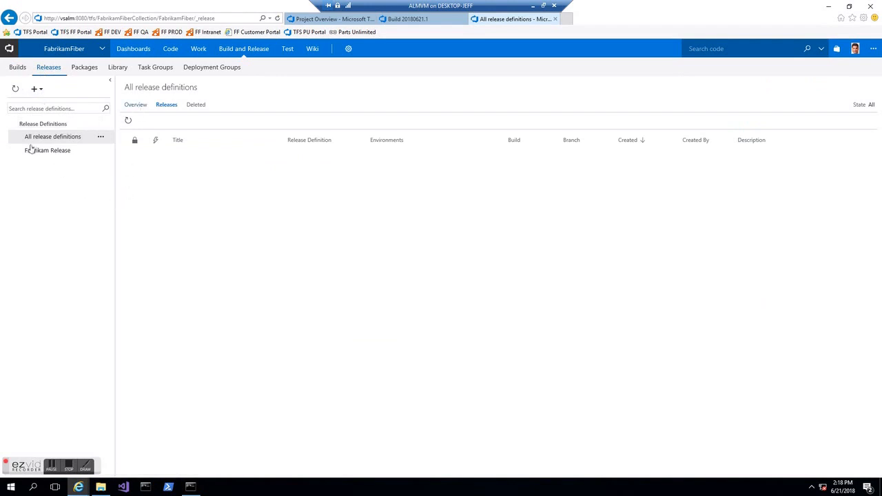
{"action": "left_click", "coordinate": [99, 153]}
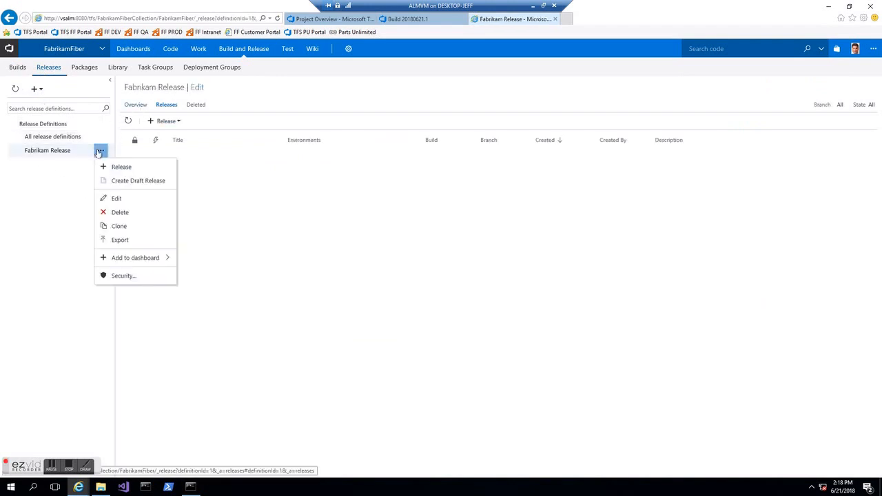
{"action": "left_click", "coordinate": [122, 168]}
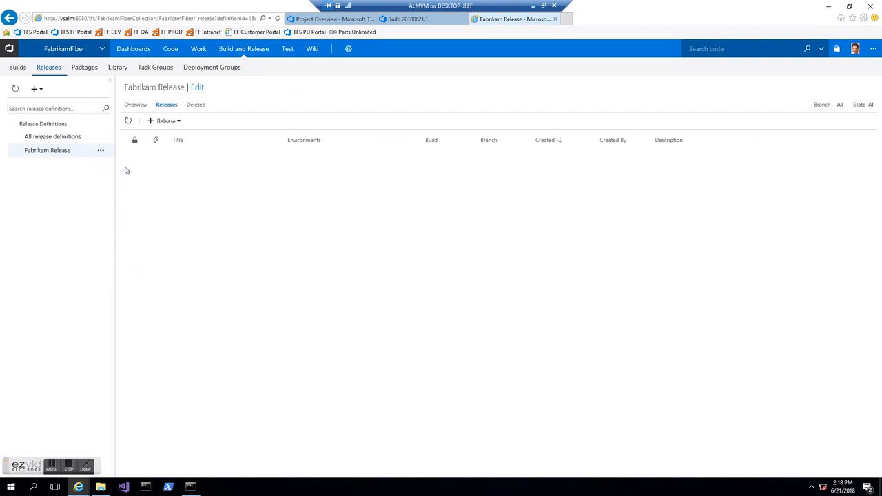
{"action": "left_click", "coordinate": [518, 374]}
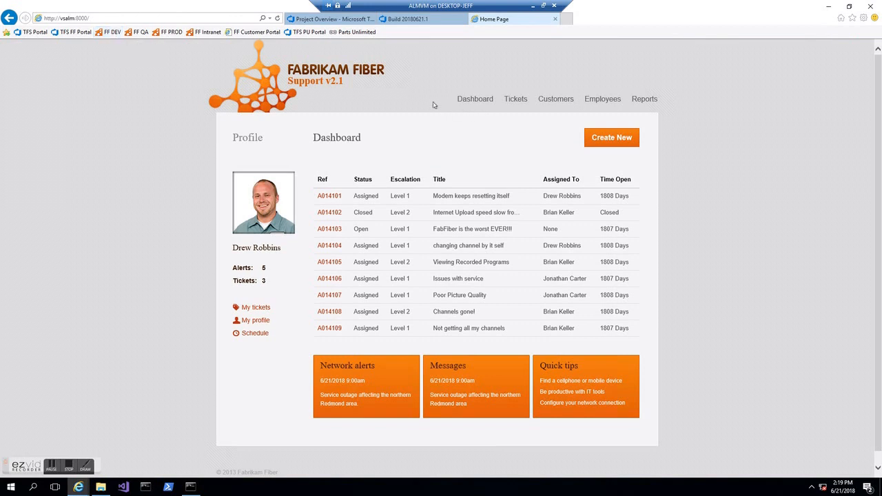
{"action": "scroll", "coordinate": [434, 105], "scroll_direction": "down", "scroll_amount": 1}
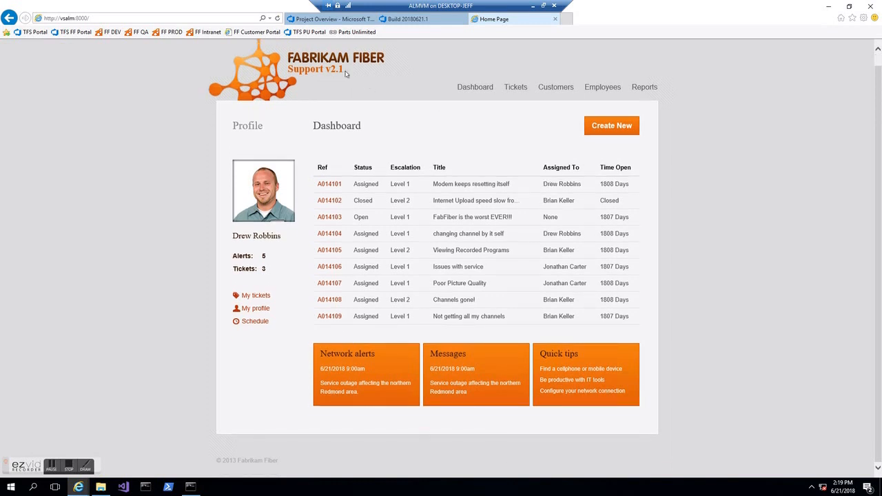
{"action": "scroll", "coordinate": [376, 97], "scroll_direction": "up", "scroll_amount": 1}
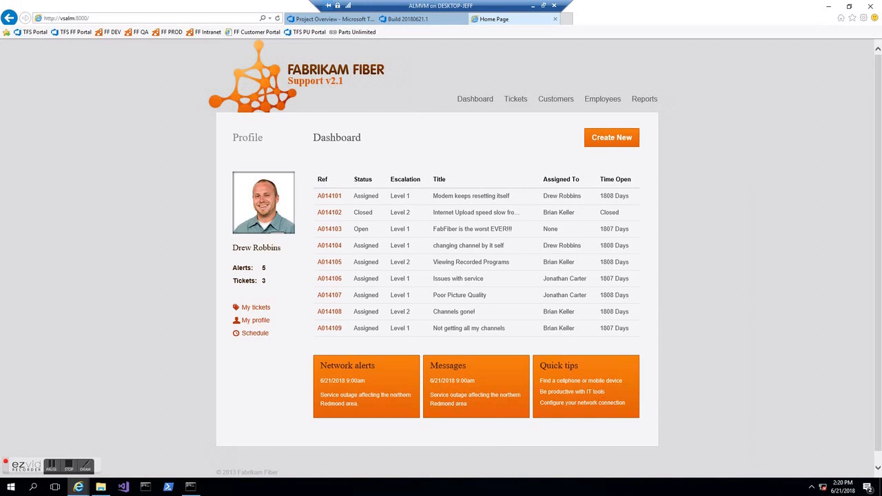
Open _Layout.cshtml from the Dev/FabrikamFiber.CallCenter/FabrikamFiber.Web/Views/Shared folder of the project's code
{"action": "left_click", "coordinate": [414, 19]}
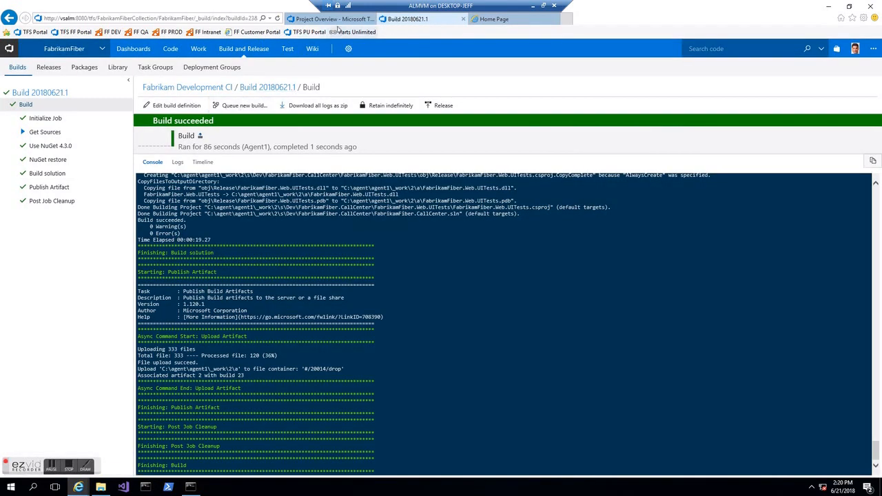
{"action": "left_click", "coordinate": [170, 48]}
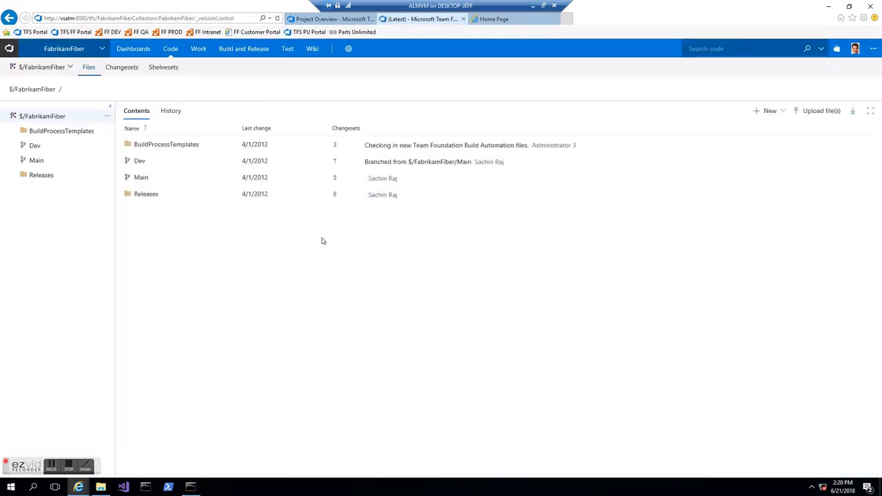
{"action": "left_click", "coordinate": [139, 164]}
{"action": "left_click", "coordinate": [171, 163]}
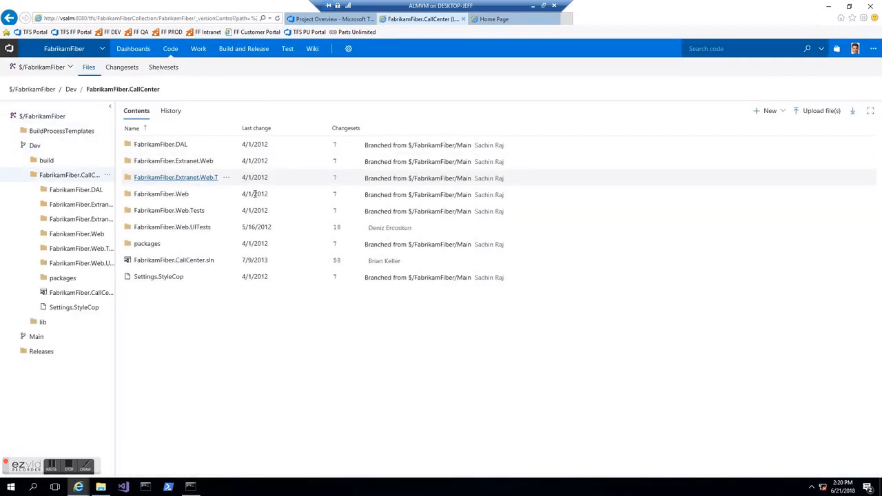
{"action": "left_click", "coordinate": [171, 194]}
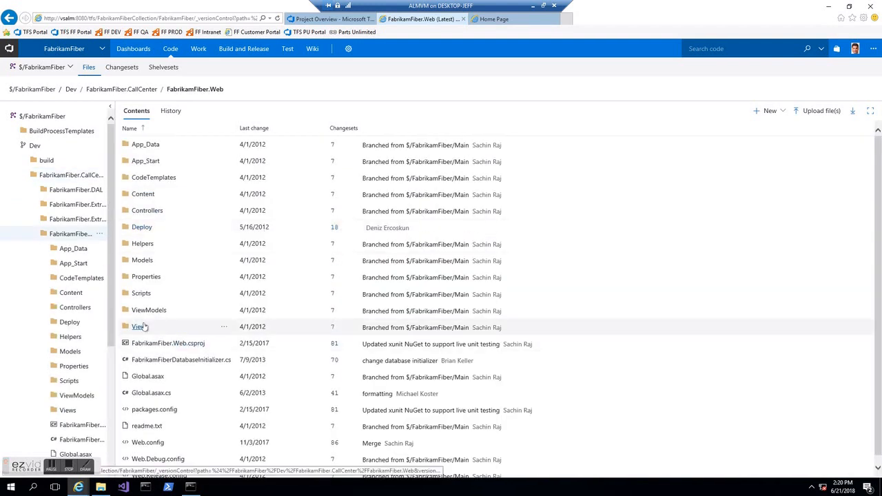
{"action": "left_click", "coordinate": [152, 327]}
{"action": "left_click", "coordinate": [170, 246]}
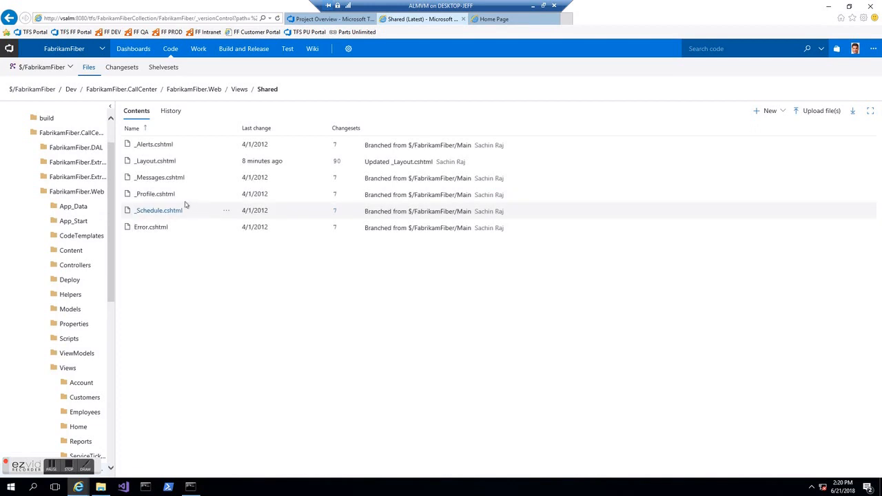
{"action": "left_click", "coordinate": [158, 161]}
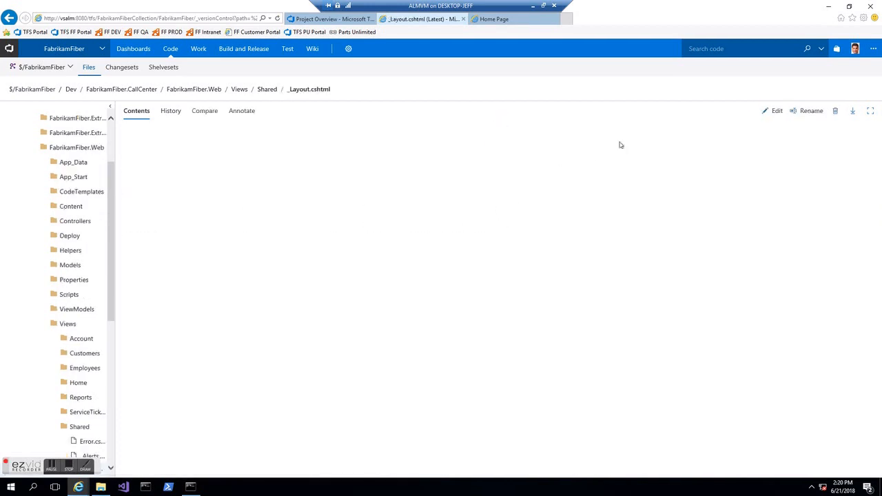
Change the heading in _Layout.cshtml to "Support v2.0" and check in the edit
{"action": "left_click", "coordinate": [773, 111]}
{"action": "left_click", "coordinate": [226, 331]}
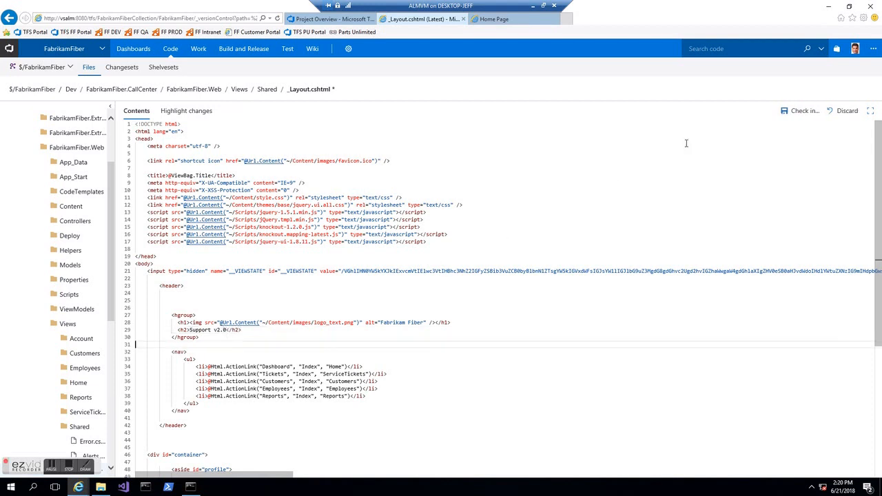
{"action": "left_click", "coordinate": [798, 110]}
{"action": "left_click", "coordinate": [477, 328]}
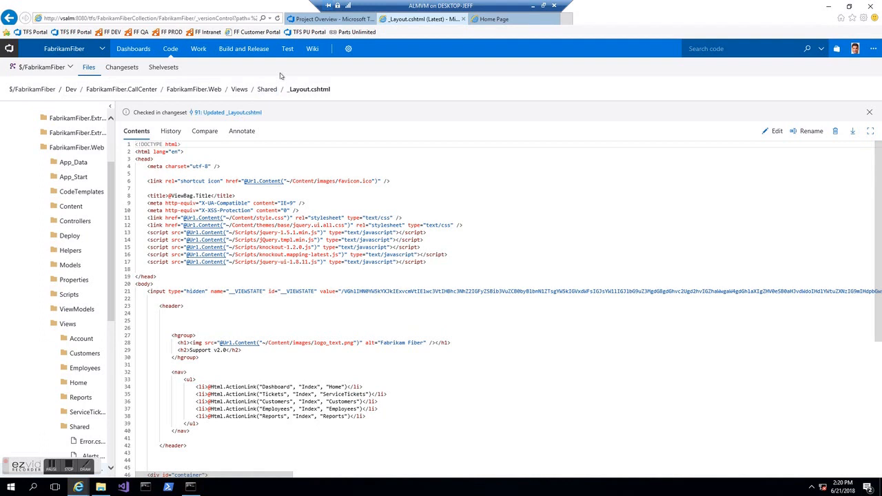
Examine the Fabrikam Development CI build triggered by the check-in and the status of the automatically created release
{"action": "left_click", "coordinate": [245, 51]}
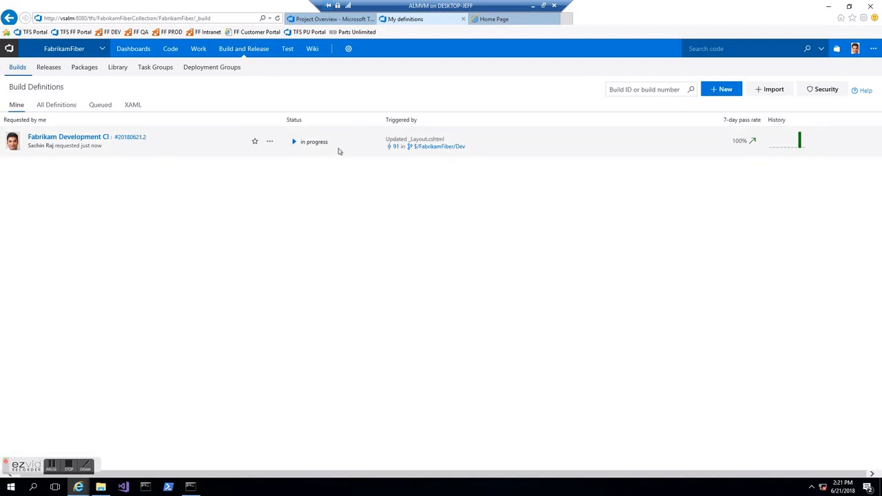
{"action": "left_click", "coordinate": [131, 138]}
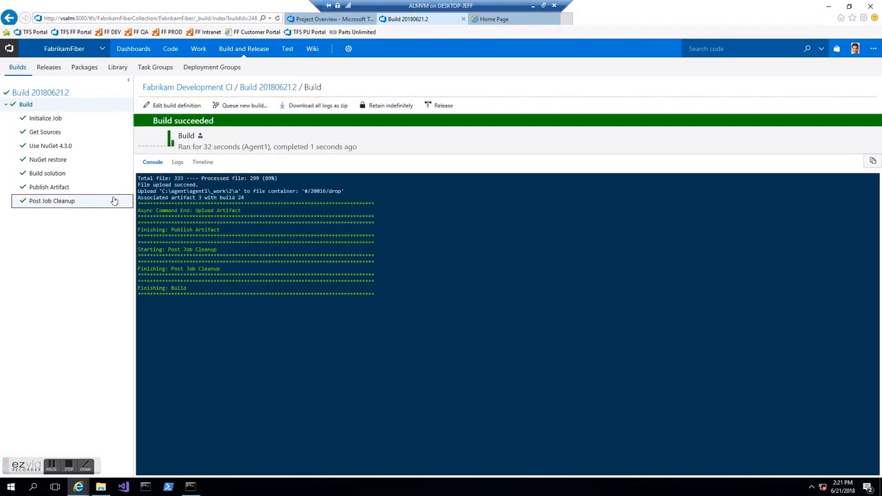
{"action": "mouse_move", "coordinate": [254, 53]}
{"action": "left_click", "coordinate": [230, 81]}
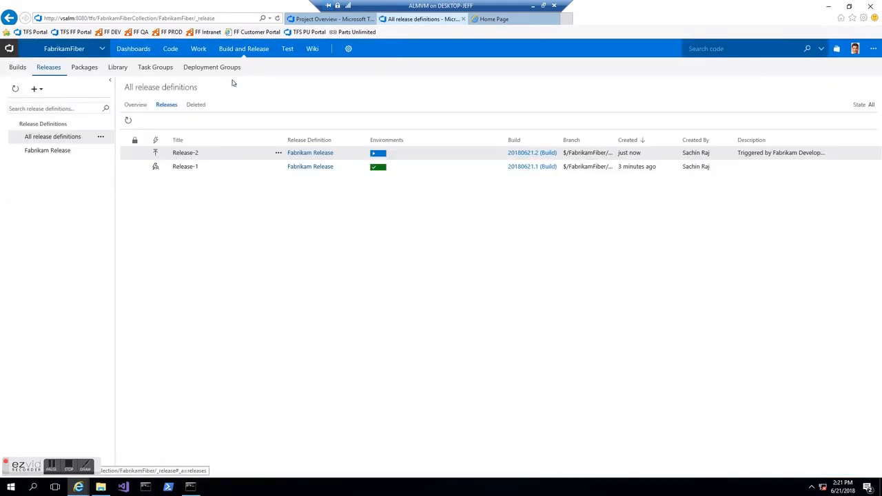
{"action": "left_click", "coordinate": [320, 157]}
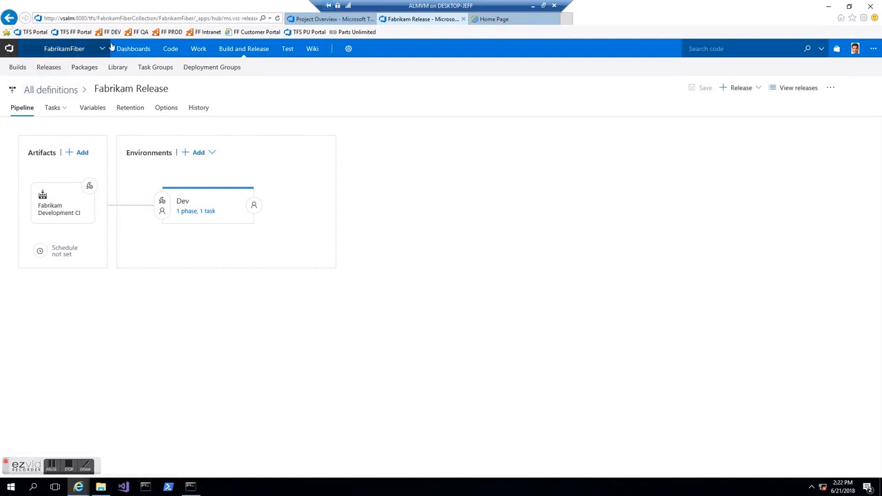
{"action": "left_click", "coordinate": [10, 19]}
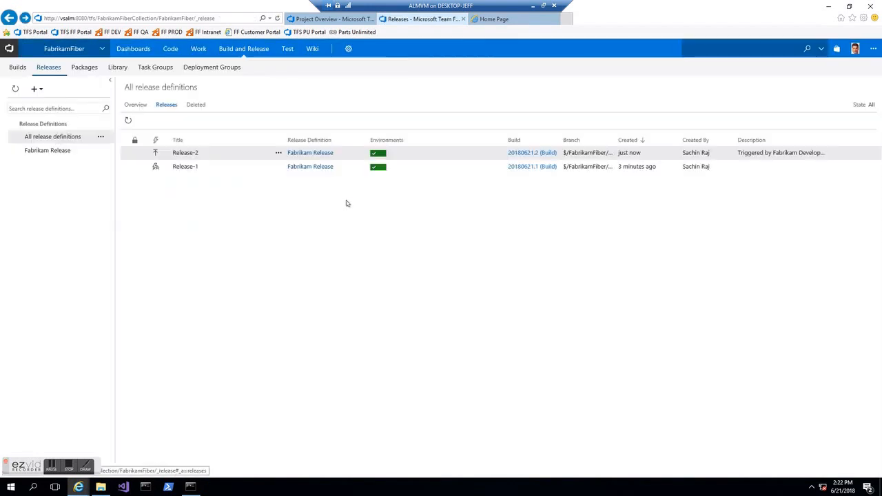
Reload the deployed Fabrikam Fiber home page and check its Support version heading
{"action": "left_click", "coordinate": [492, 19]}
{"action": "left_click_drag", "start_coordinate": [346, 82], "coordinate": [284, 82]}
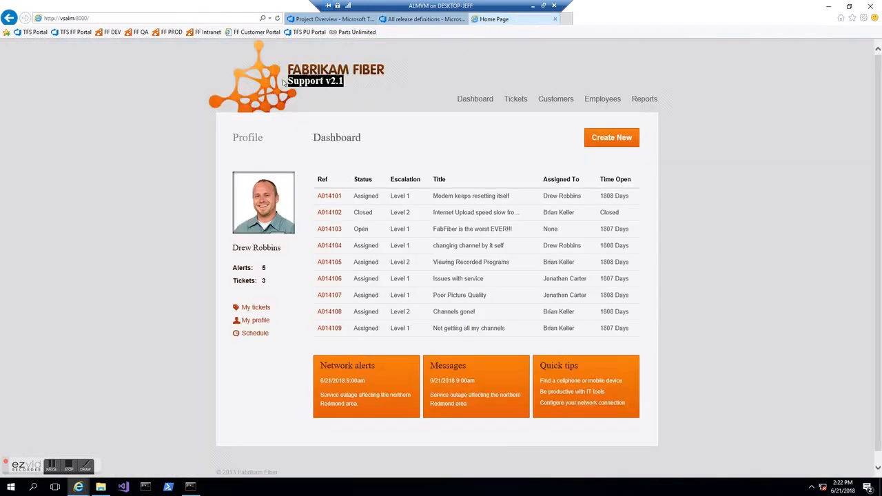
{"action": "left_click", "coordinate": [278, 19]}
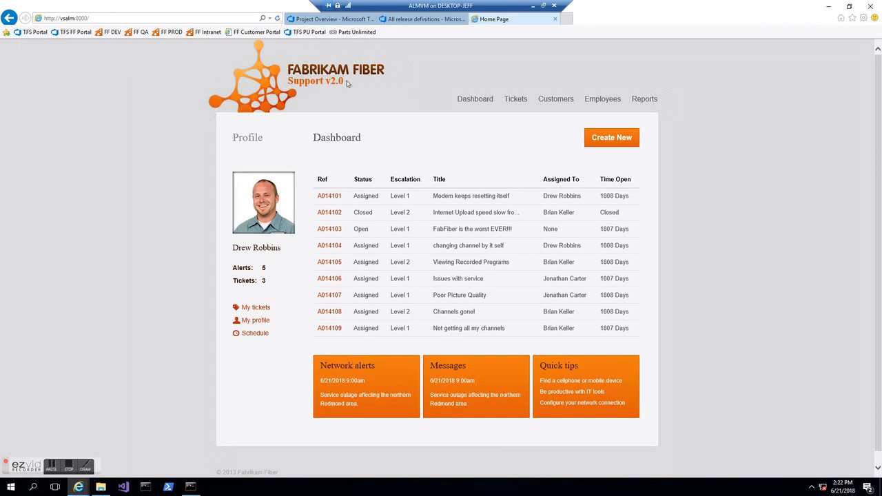